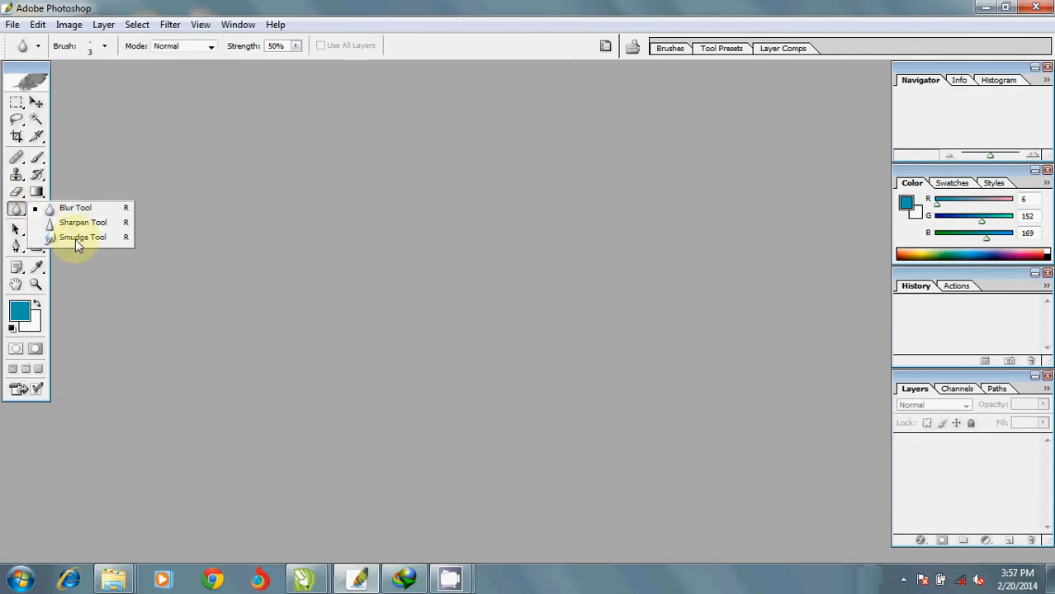
{"action": "left_click", "coordinate": [16, 210]}
{"action": "left_click", "coordinate": [35, 211]}
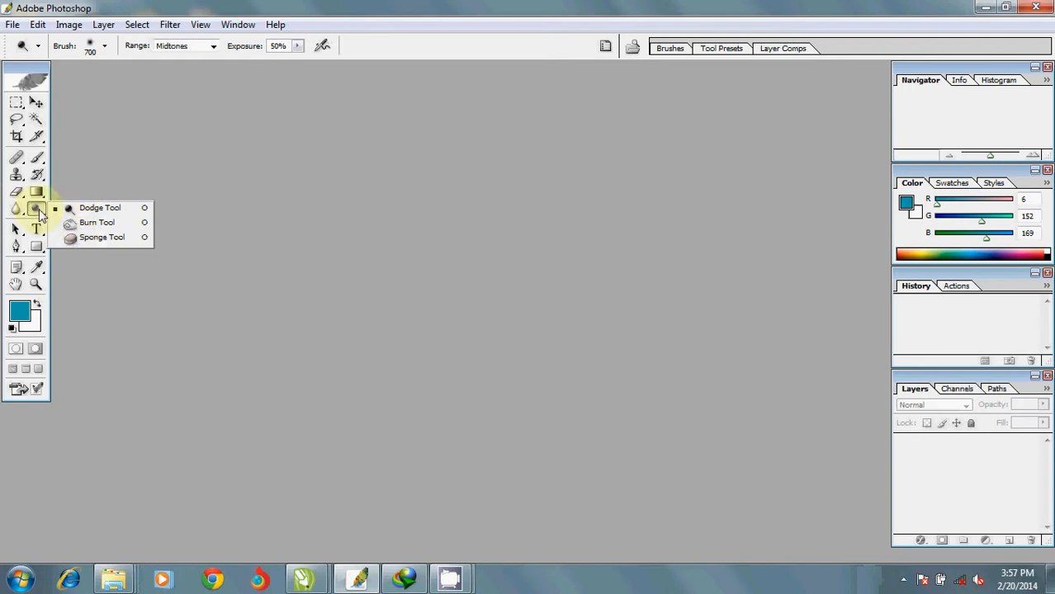
{"action": "left_click", "coordinate": [103, 208]}
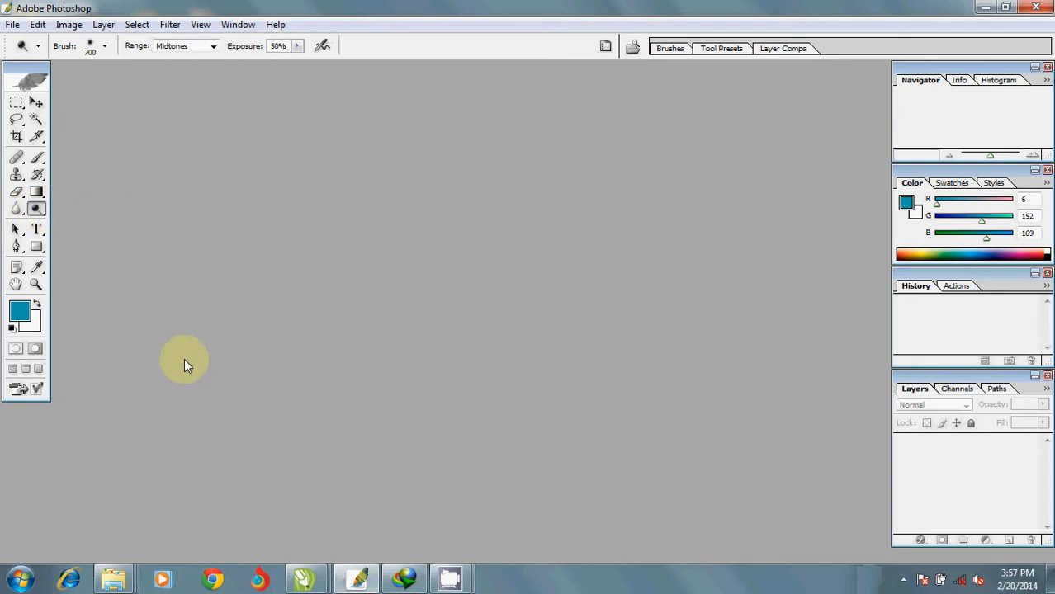
- Switch to the file explorer and open the Education folder inside images_bazar on Local Disk (H:)
{"action": "left_click", "coordinate": [983, 6]}
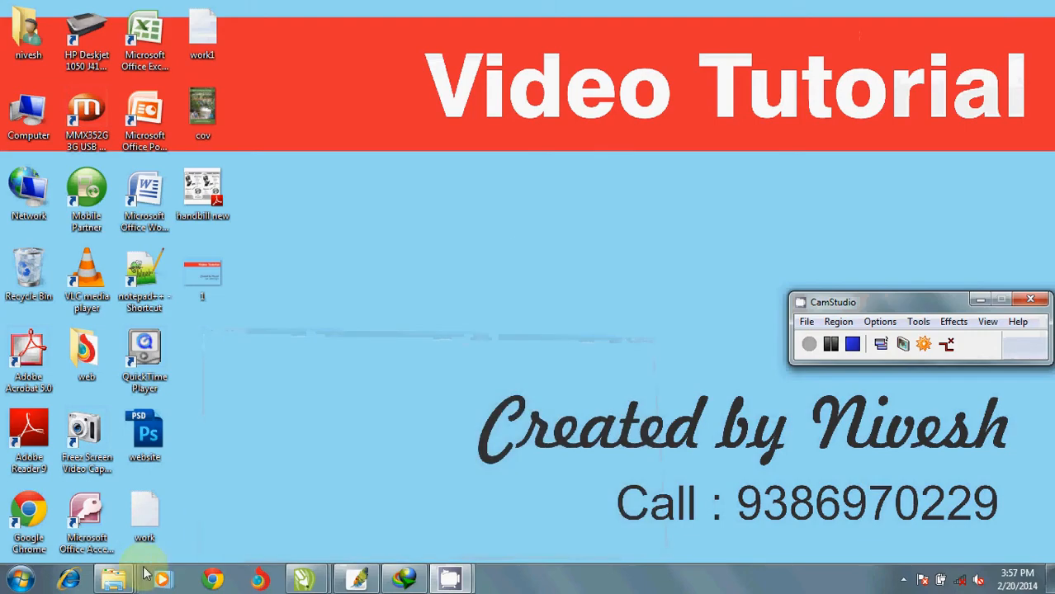
{"action": "mouse_move", "coordinate": [135, 581]}
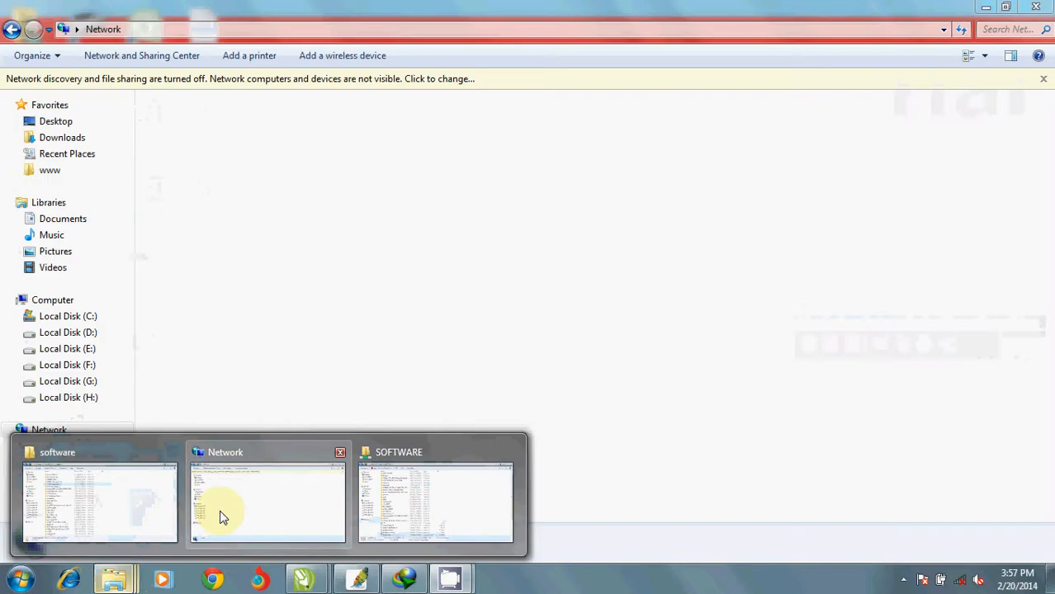
{"action": "left_click", "coordinate": [97, 515]}
{"action": "left_click", "coordinate": [83, 376]}
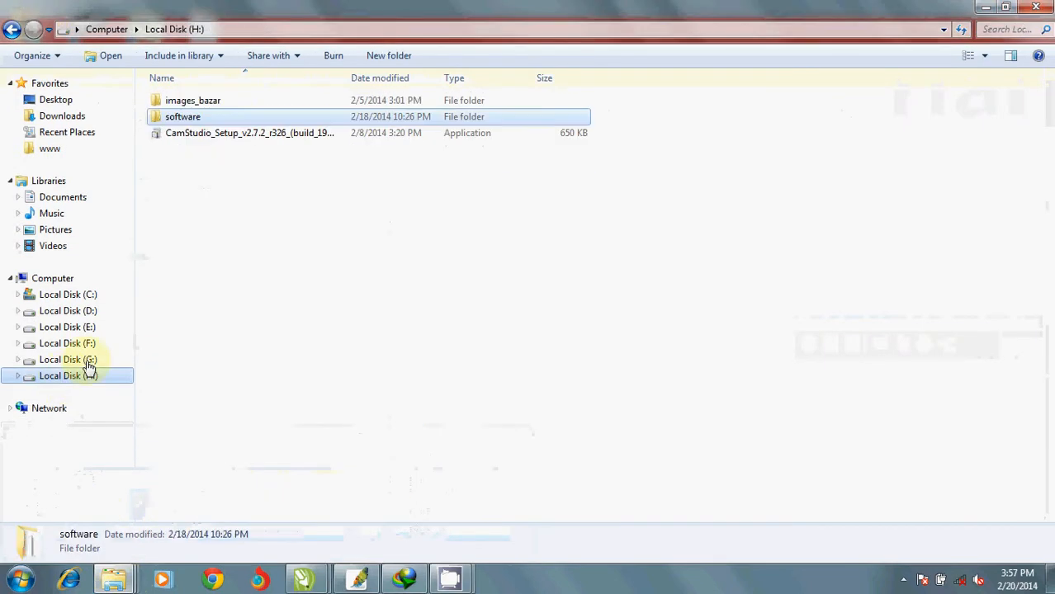
{"action": "double_click", "coordinate": [202, 104]}
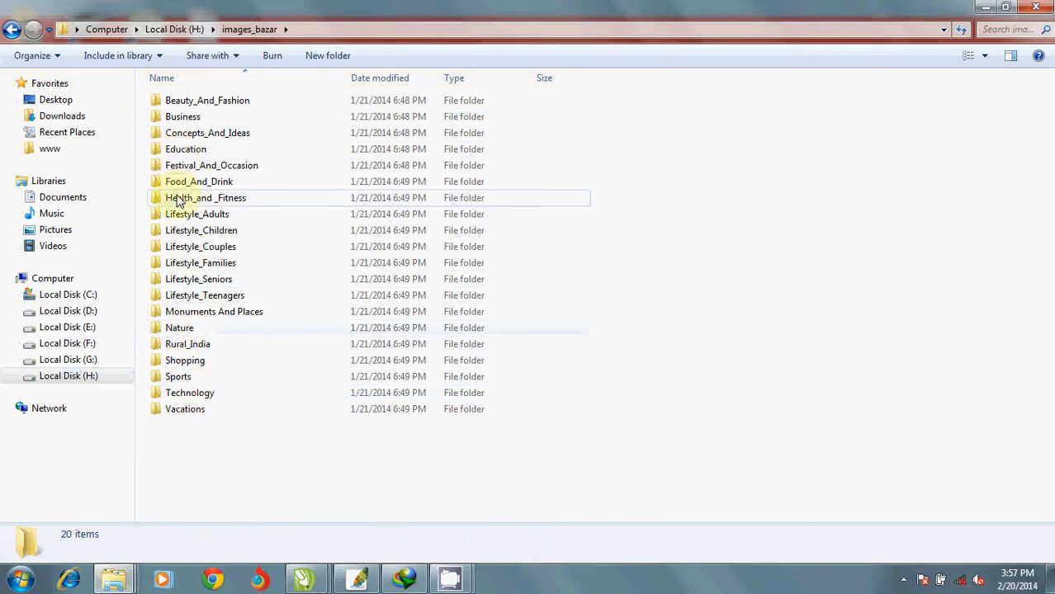
{"action": "double_click", "coordinate": [185, 155]}
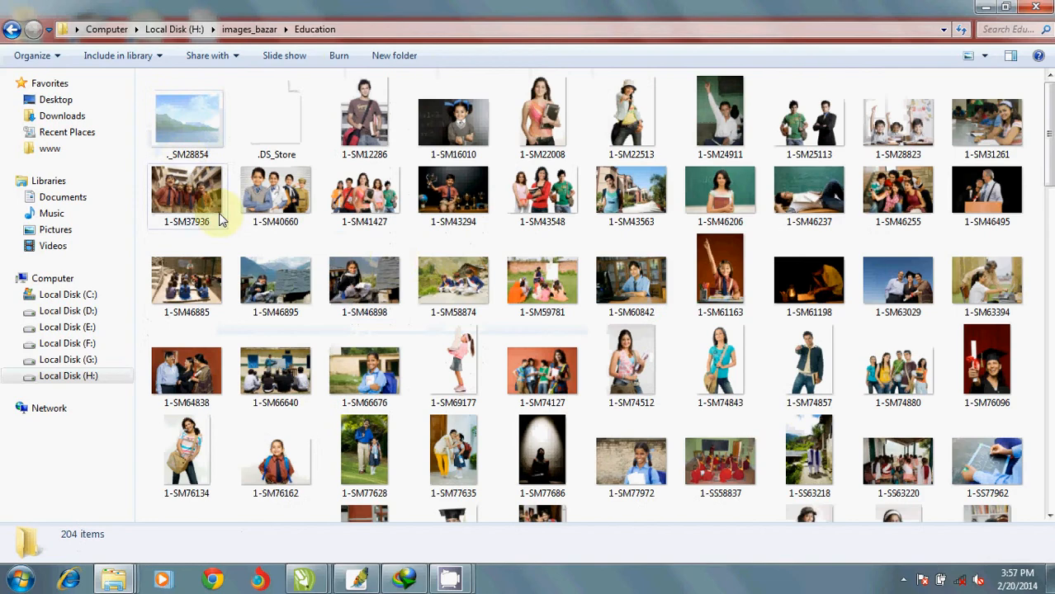
- Open the image 1-SM16010 from the Education folder in Photoshop and maximize its document window
{"action": "left_click", "coordinate": [553, 103]}
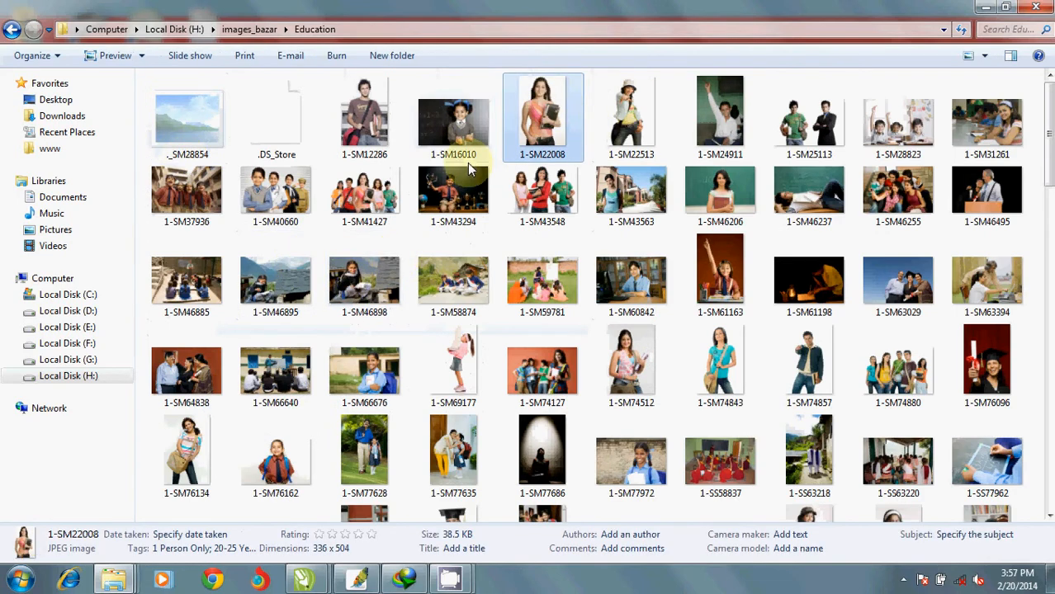
{"action": "left_click_drag", "start_coordinate": [453, 128], "coordinate": [419, 349]}
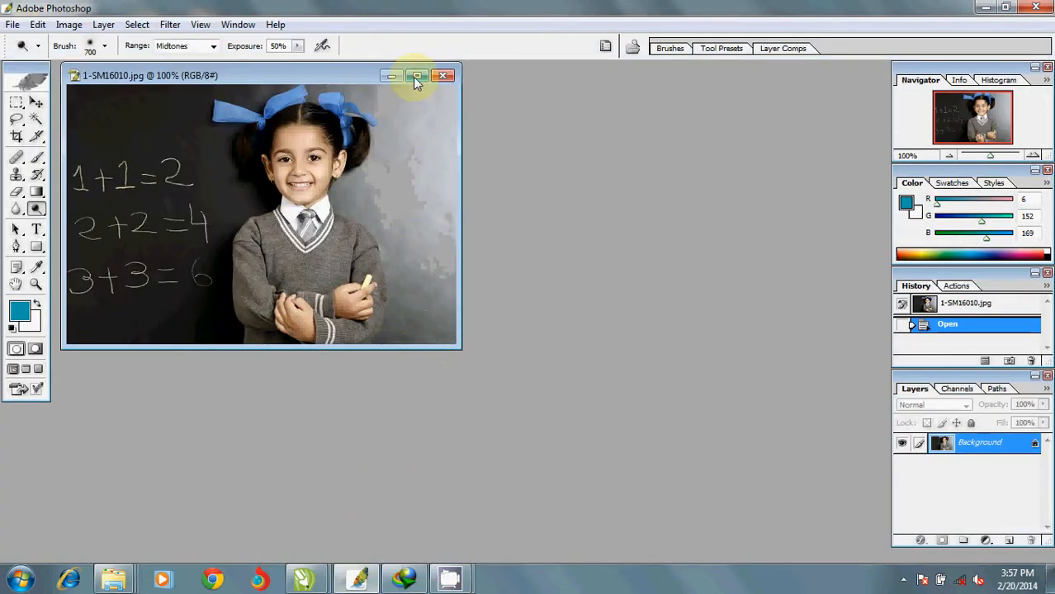
{"action": "left_click", "coordinate": [417, 75]}
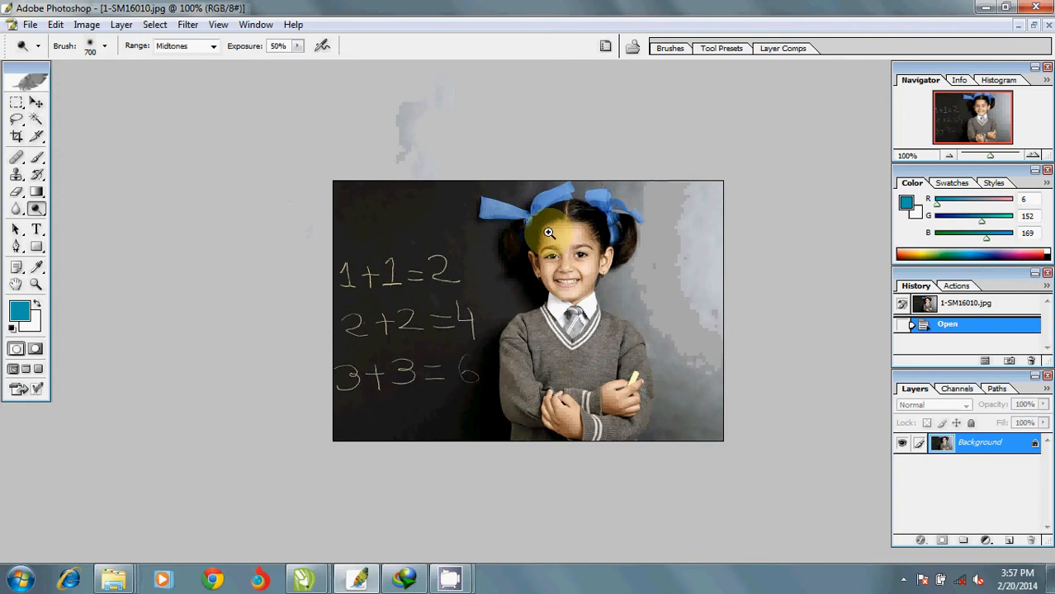
- Reduce the Dodge tool's brush size to 40 for working on the enlarged portrait
{"action": "key", "text": "ctrl+plus"}
{"action": "key", "text": "ctrl+plus"}
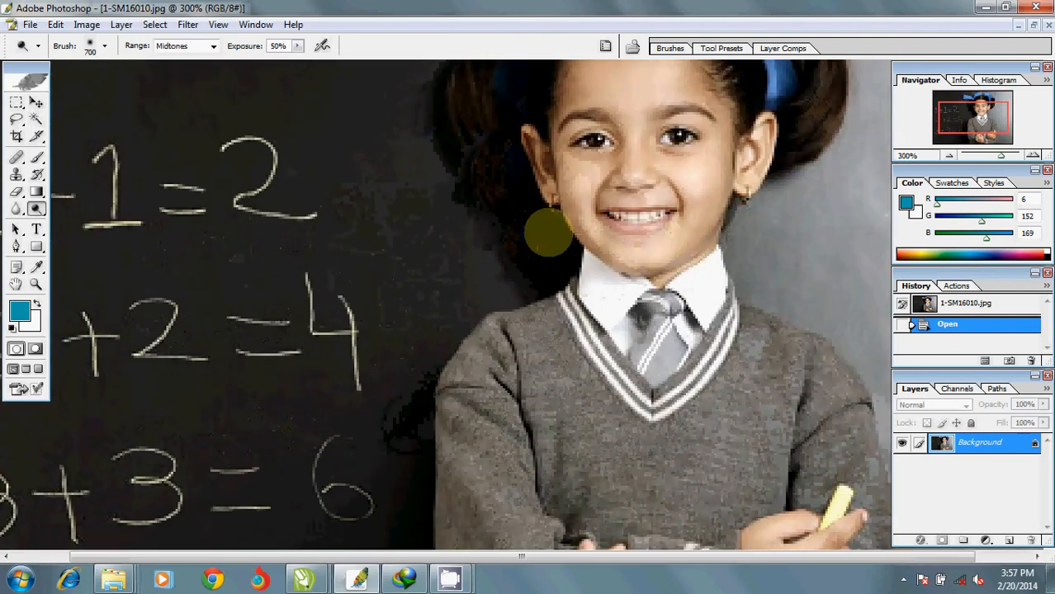
{"action": "key", "text": "bracketleft"}
{"action": "key", "text": "bracketleft"}
{"action": "key", "text": "bracketleft"}
{"action": "key", "text": "bracketleft"}
{"action": "key", "text": "bracketleft"}
{"action": "key", "text": "bracketleft"}
{"action": "key", "text": "bracketleft"}
{"action": "key", "text": "bracketleft"}
{"action": "key", "text": "bracketleft"}
{"action": "key", "text": "bracketleft"}
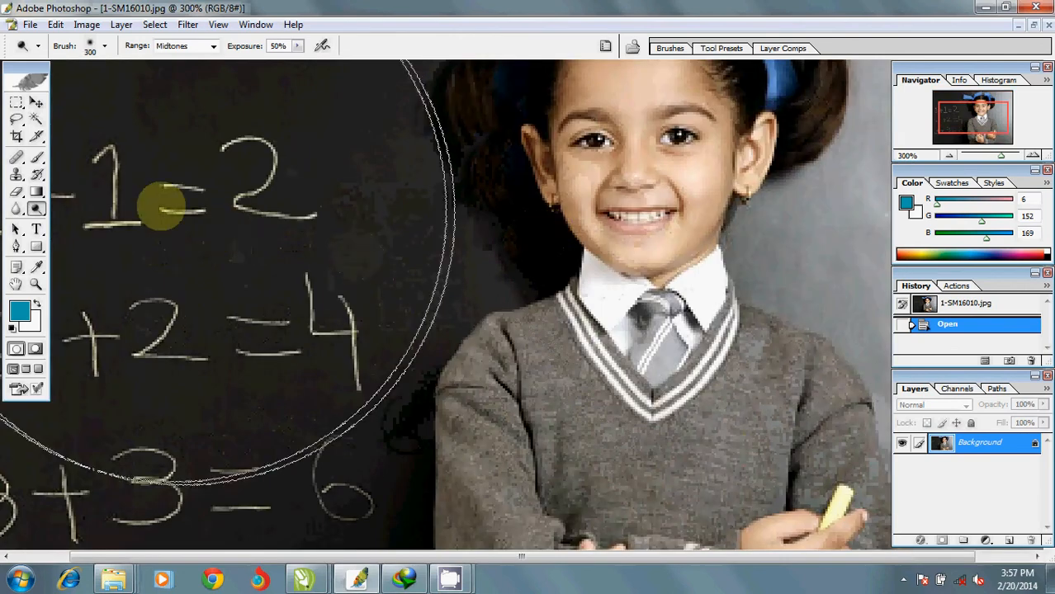
{"action": "key", "text": "bracketleft"}
{"action": "key", "text": "bracketleft"}
{"action": "key", "text": "bracketleft"}
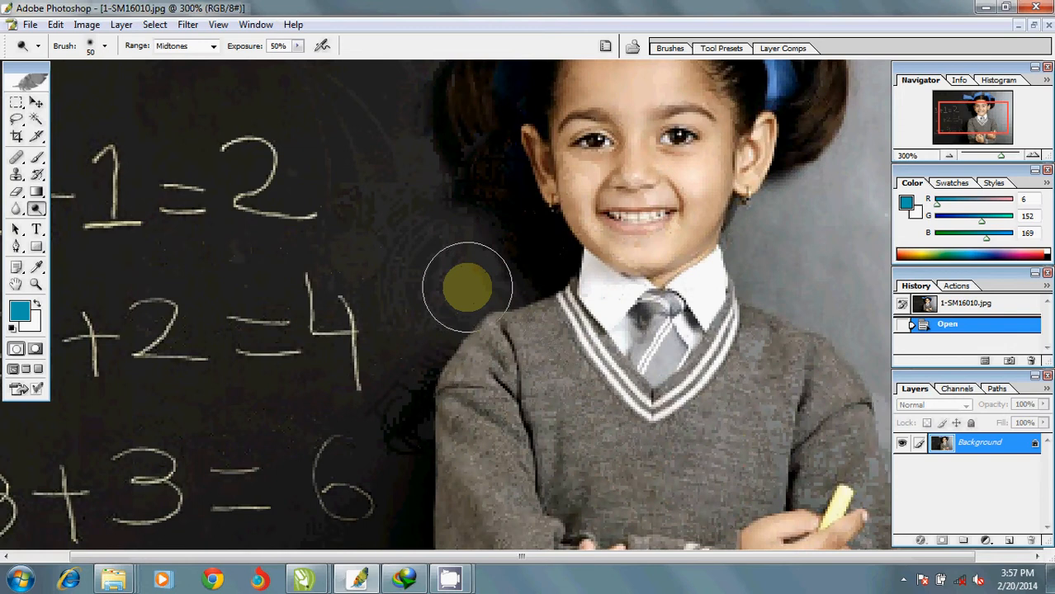
{"action": "key", "text": "bracketleft"}
- Activate the Blur tool and set its brush size to 9 for working close up on the girl's face
{"action": "mouse_move", "coordinate": [499, 229]}
{"action": "left_mouse_down"}
{"action": "mouse_move", "coordinate": [441, 264]}
{"action": "mouse_move", "coordinate": [390, 345]}
{"action": "left_mouse_up"}
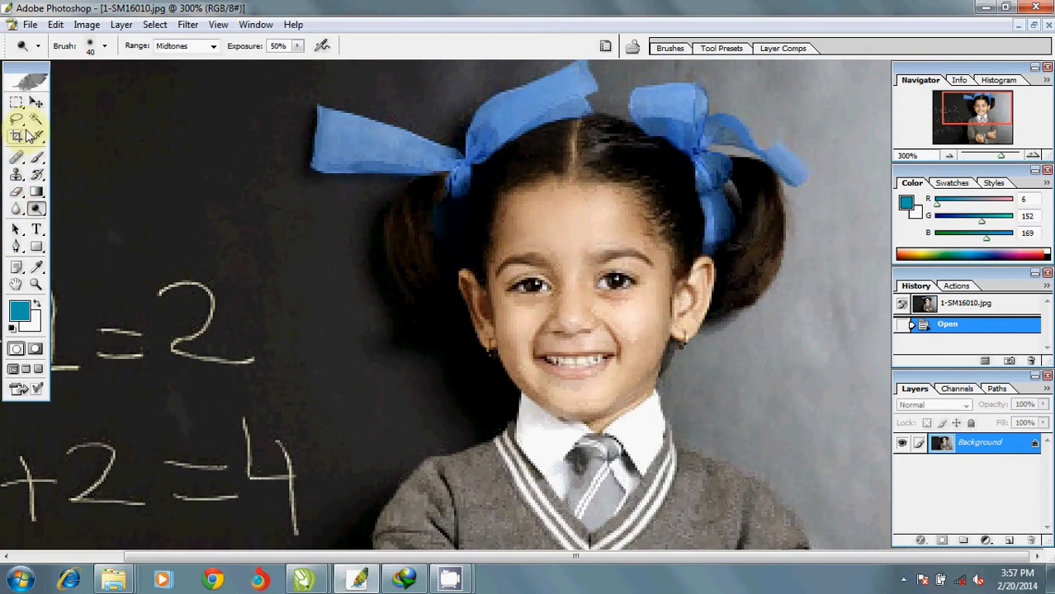
{"action": "left_click", "coordinate": [19, 209]}
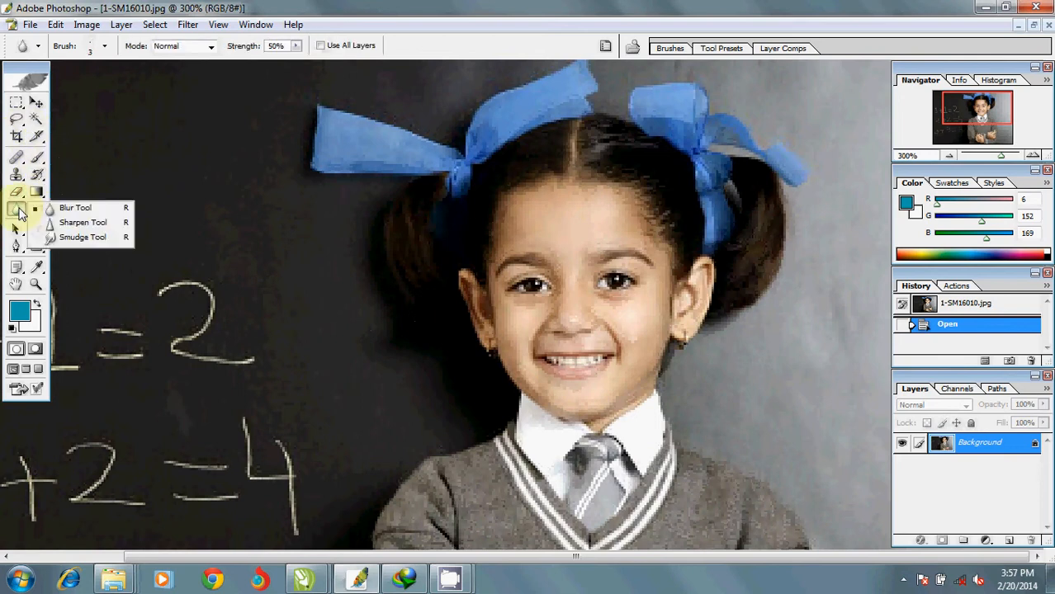
{"action": "left_click", "coordinate": [73, 212]}
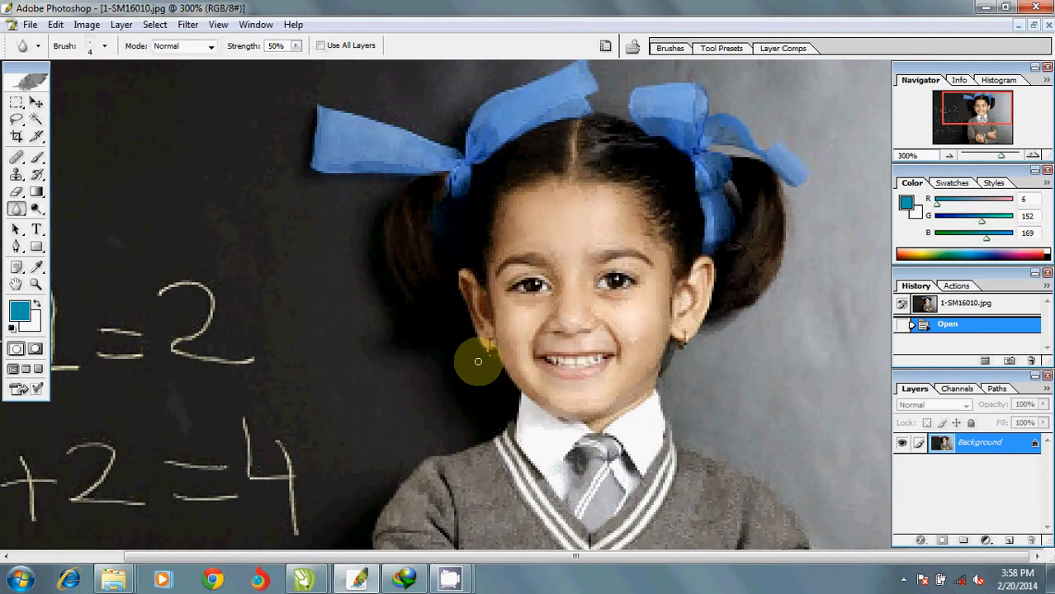
{"action": "key", "text": "bracketright"}
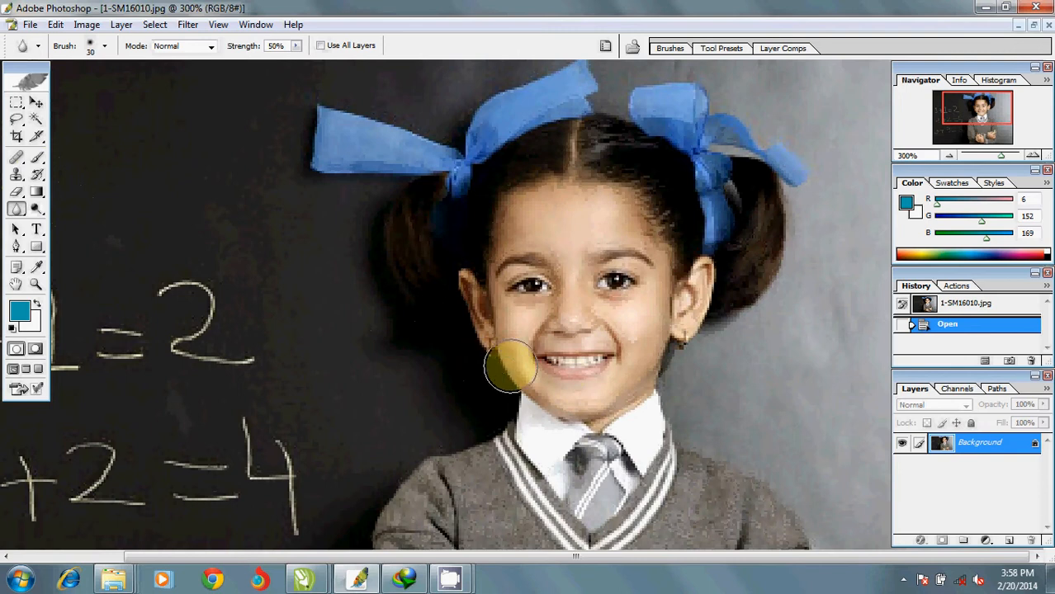
{"action": "mouse_move", "coordinate": [419, 267]}
{"action": "left_mouse_down"}
{"action": "mouse_move", "coordinate": [560, 405]}
{"action": "mouse_move", "coordinate": [596, 417]}
{"action": "mouse_move", "coordinate": [483, 318]}
{"action": "mouse_move", "coordinate": [436, 301]}
{"action": "left_mouse_up"}
{"action": "key", "text": "bracketleft"}
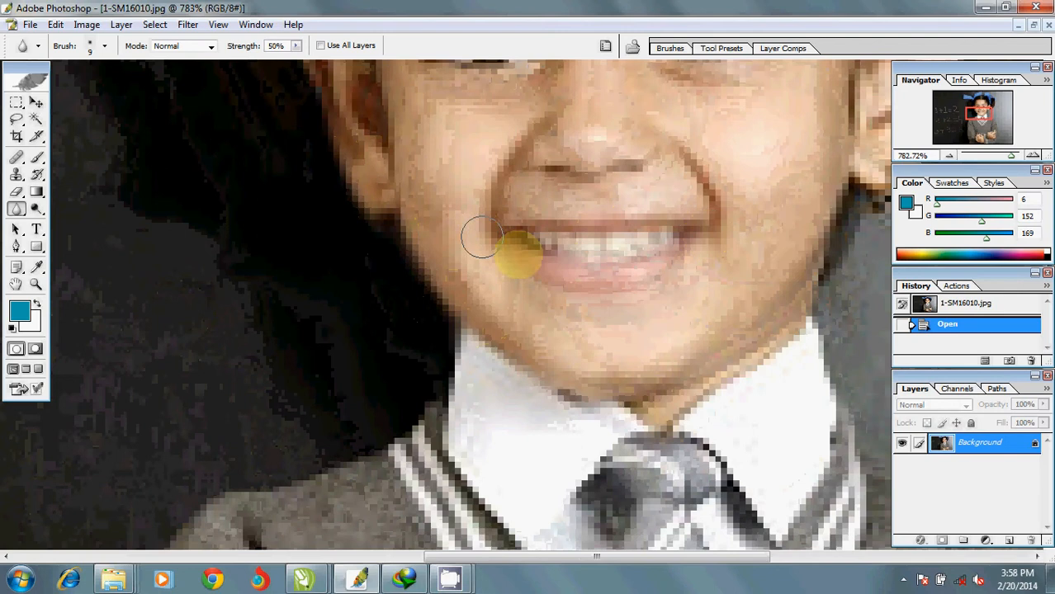
- Blur the girl's mouth, cheeks, nose and both eyes with the Blur tool
{"action": "mouse_move", "coordinate": [519, 255]}
{"action": "left_mouse_down"}
{"action": "mouse_move", "coordinate": [752, 222]}
{"action": "mouse_move", "coordinate": [754, 186]}
{"action": "mouse_move", "coordinate": [674, 320]}
{"action": "left_mouse_up"}
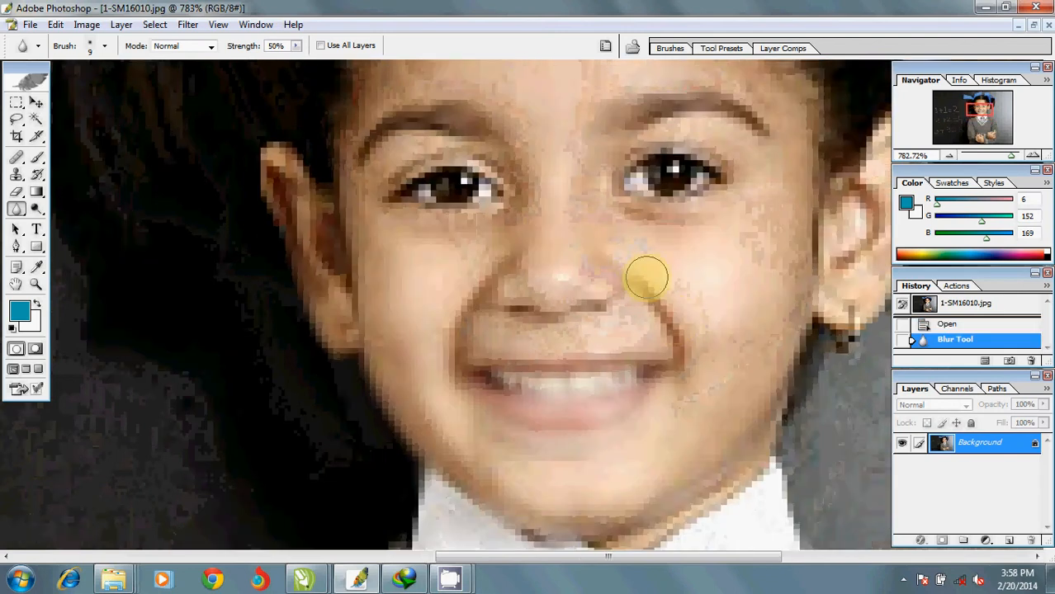
{"action": "mouse_move", "coordinate": [646, 277]}
{"action": "left_mouse_down"}
{"action": "mouse_move", "coordinate": [696, 376]}
{"action": "mouse_move", "coordinate": [695, 400]}
{"action": "left_mouse_up"}
{"action": "mouse_move", "coordinate": [448, 348]}
{"action": "left_mouse_down"}
{"action": "mouse_move", "coordinate": [498, 284]}
{"action": "mouse_move", "coordinate": [592, 245]}
{"action": "left_mouse_up"}
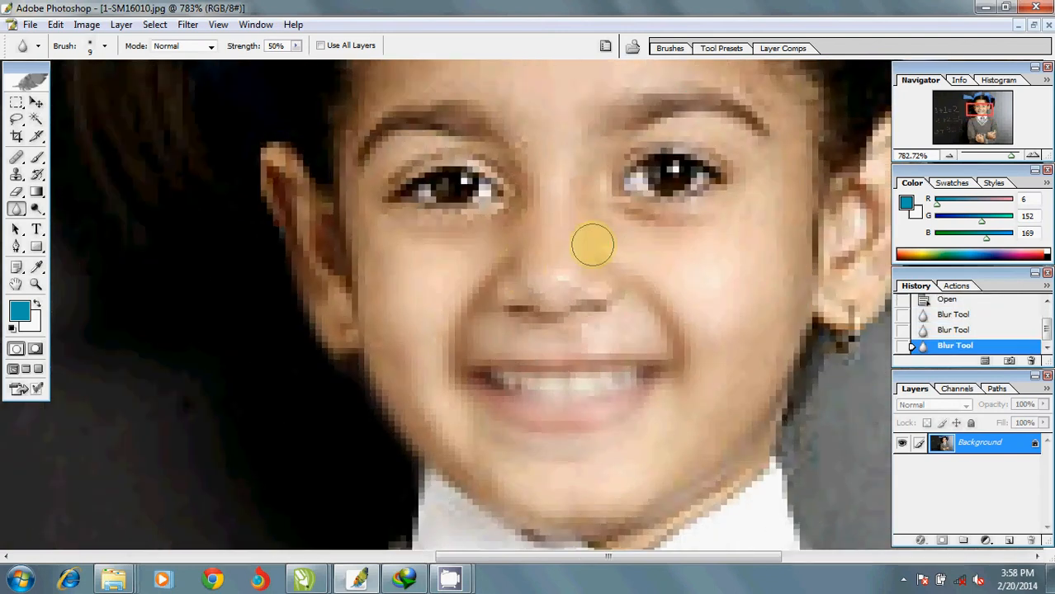
{"action": "mouse_move", "coordinate": [495, 191]}
{"action": "left_mouse_down"}
{"action": "mouse_move", "coordinate": [444, 182]}
{"action": "mouse_move", "coordinate": [390, 195]}
{"action": "mouse_move", "coordinate": [501, 200]}
{"action": "mouse_move", "coordinate": [530, 212]}
{"action": "left_mouse_up"}
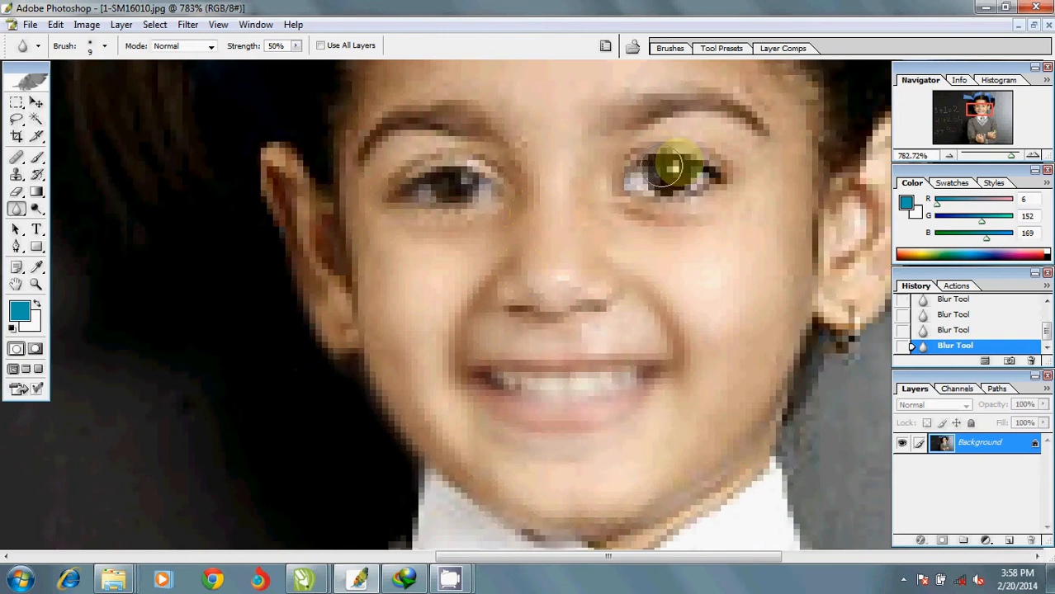
{"action": "mouse_move", "coordinate": [673, 169]}
{"action": "left_mouse_down"}
{"action": "mouse_move", "coordinate": [729, 169]}
{"action": "mouse_move", "coordinate": [636, 202]}
{"action": "left_mouse_up"}
{"action": "scroll", "coordinate": [635, 203], "scroll_direction": "down", "scroll_amount": 6}
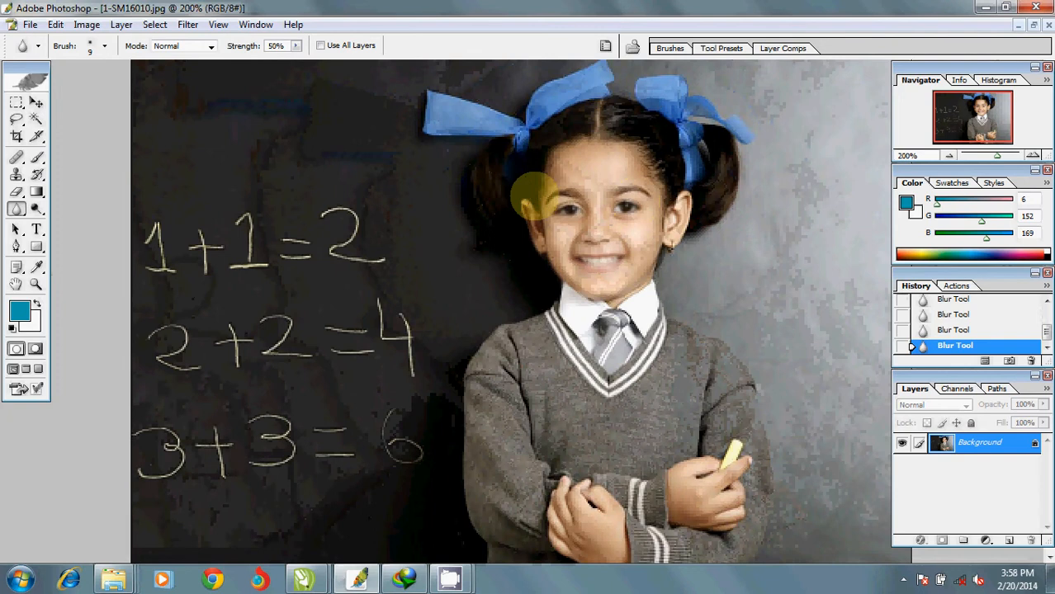
{"action": "scroll", "coordinate": [534, 199], "scroll_direction": "up", "scroll_amount": 2}
{"action": "scroll", "coordinate": [511, 216], "scroll_direction": "up", "scroll_amount": 3}
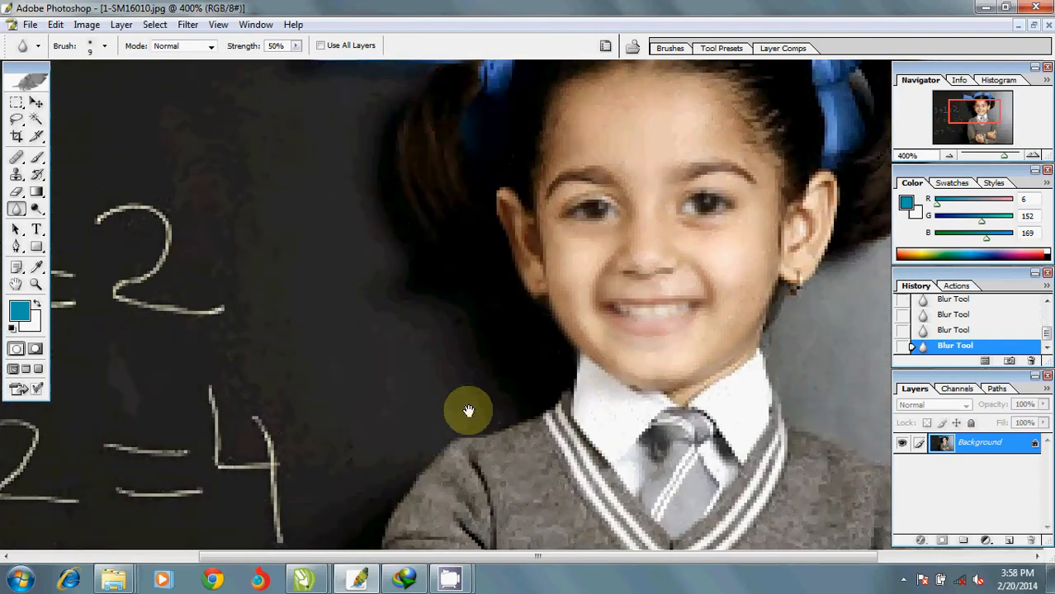
- Blur the sweater's shoulder edge, the ears and earrings, and the outlines of the hair and ribbons
{"action": "left_click_drag", "start_coordinate": [472, 411], "coordinate": [523, 224]}
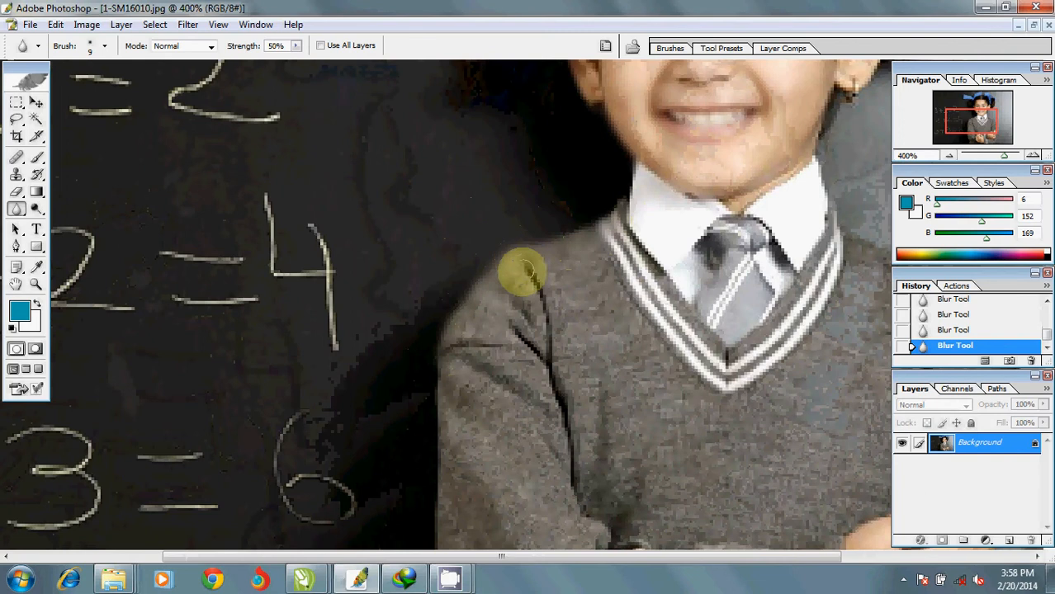
{"action": "left_click_drag", "start_coordinate": [794, 261], "coordinate": [565, 399]}
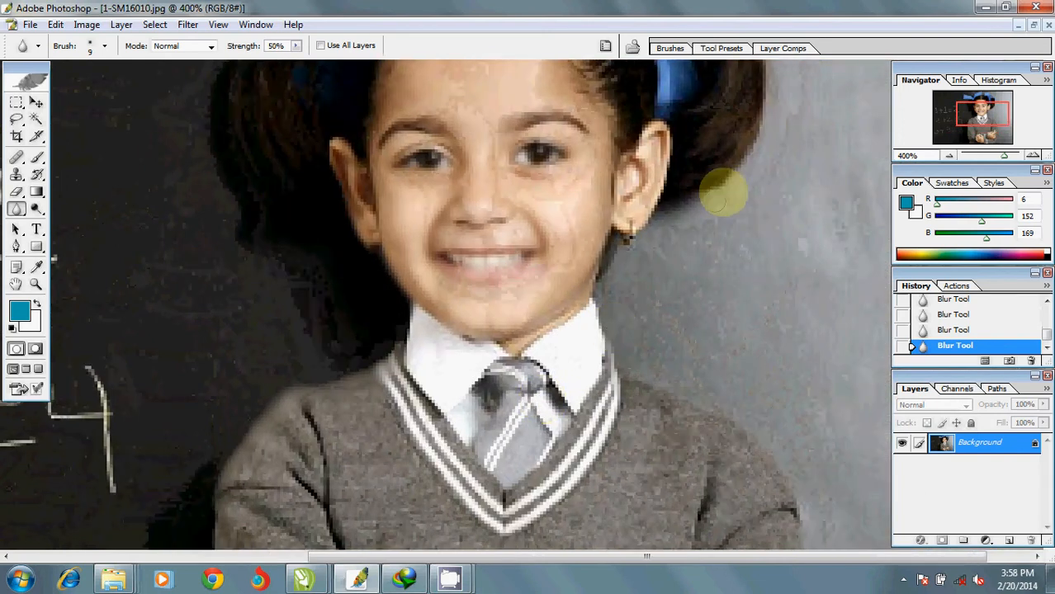
{"action": "left_click_drag", "start_coordinate": [767, 166], "coordinate": [707, 272]}
{"action": "mouse_move", "coordinate": [701, 199]}
{"action": "left_mouse_down"}
{"action": "mouse_move", "coordinate": [686, 284]}
{"action": "mouse_move", "coordinate": [700, 221]}
{"action": "mouse_move", "coordinate": [661, 289]}
{"action": "mouse_move", "coordinate": [690, 236]}
{"action": "mouse_move", "coordinate": [634, 295]}
{"action": "mouse_move", "coordinate": [689, 269]}
{"action": "mouse_move", "coordinate": [696, 142]}
{"action": "mouse_move", "coordinate": [668, 237]}
{"action": "mouse_move", "coordinate": [641, 275]}
{"action": "mouse_move", "coordinate": [662, 384]}
{"action": "mouse_move", "coordinate": [538, 376]}
{"action": "mouse_move", "coordinate": [723, 345]}
{"action": "mouse_move", "coordinate": [605, 340]}
{"action": "mouse_move", "coordinate": [592, 315]}
{"action": "mouse_move", "coordinate": [563, 340]}
{"action": "mouse_move", "coordinate": [583, 313]}
{"action": "mouse_move", "coordinate": [554, 354]}
{"action": "mouse_move", "coordinate": [565, 316]}
{"action": "mouse_move", "coordinate": [553, 365]}
{"action": "left_mouse_up"}
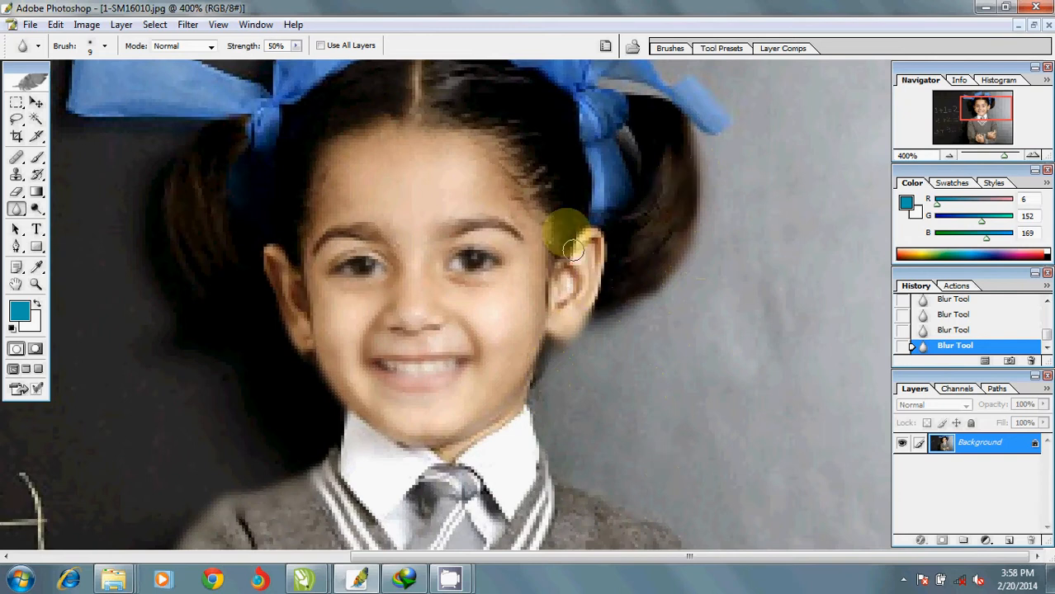
{"action": "scroll", "coordinate": [545, 260], "scroll_direction": "up", "scroll_amount": 3}
{"action": "mouse_move", "coordinate": [438, 150]}
{"action": "left_mouse_down"}
{"action": "mouse_move", "coordinate": [502, 148]}
{"action": "mouse_move", "coordinate": [549, 182]}
{"action": "mouse_move", "coordinate": [582, 116]}
{"action": "mouse_move", "coordinate": [569, 124]}
{"action": "mouse_move", "coordinate": [617, 153]}
{"action": "mouse_move", "coordinate": [671, 160]}
{"action": "mouse_move", "coordinate": [645, 184]}
{"action": "mouse_move", "coordinate": [728, 215]}
{"action": "left_mouse_up"}
{"action": "left_click", "coordinate": [236, 296]}
{"action": "mouse_move", "coordinate": [220, 291]}
{"action": "left_mouse_down"}
{"action": "mouse_move", "coordinate": [282, 294]}
{"action": "mouse_move", "coordinate": [306, 215]}
{"action": "left_mouse_up"}
- Revert the image to its last saved version, discarding all blur strokes
{"action": "left_click", "coordinate": [30, 25]}
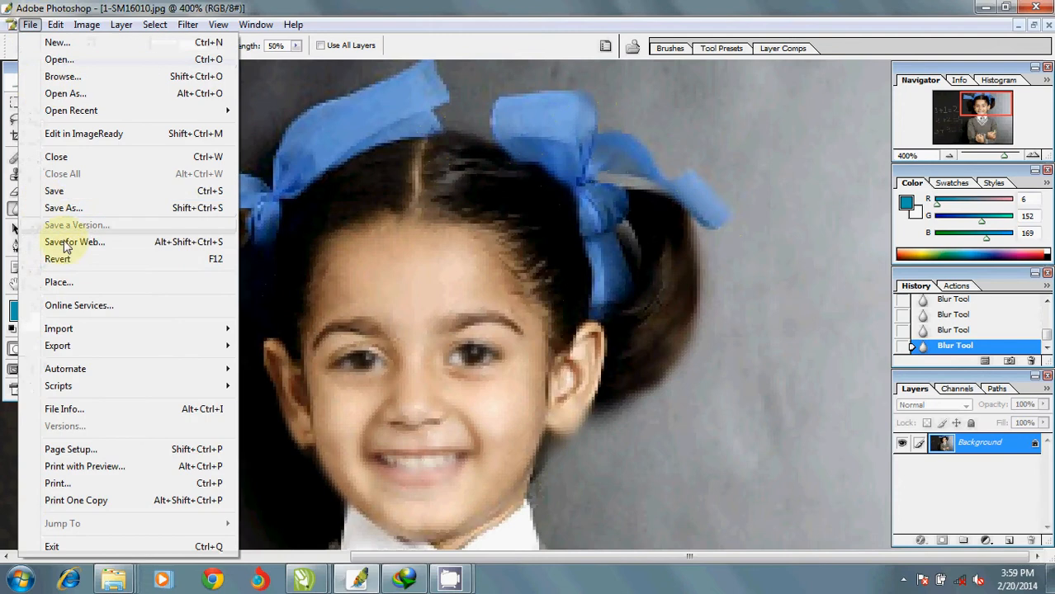
{"action": "left_click", "coordinate": [59, 259]}
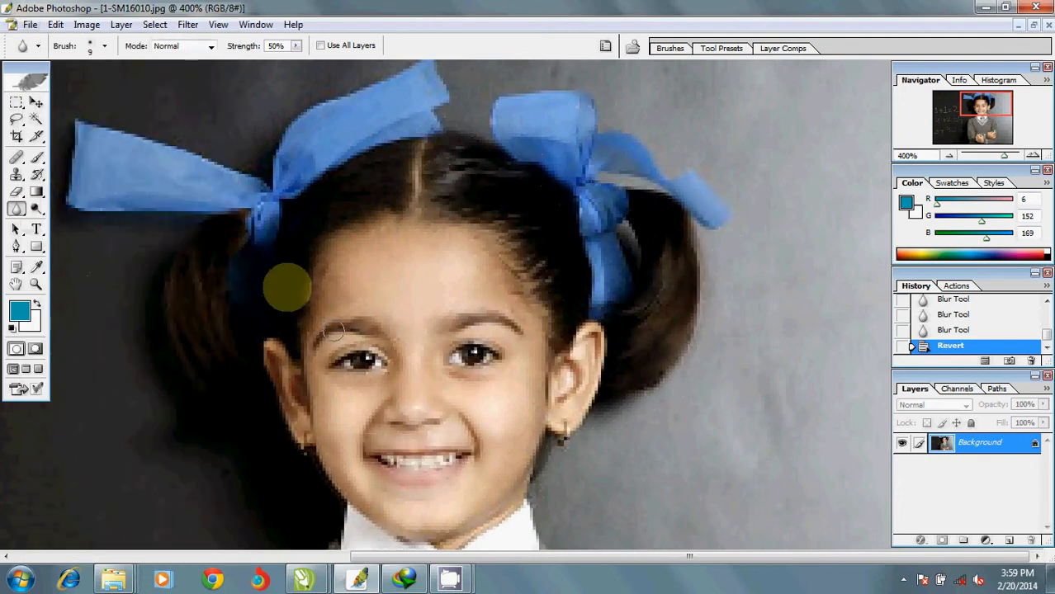
- Sharpen the girl's earring, eyes and teeth with the Sharpen tool
{"action": "left_click", "coordinate": [17, 210]}
{"action": "left_click_drag", "start_coordinate": [17, 212], "coordinate": [86, 224]}
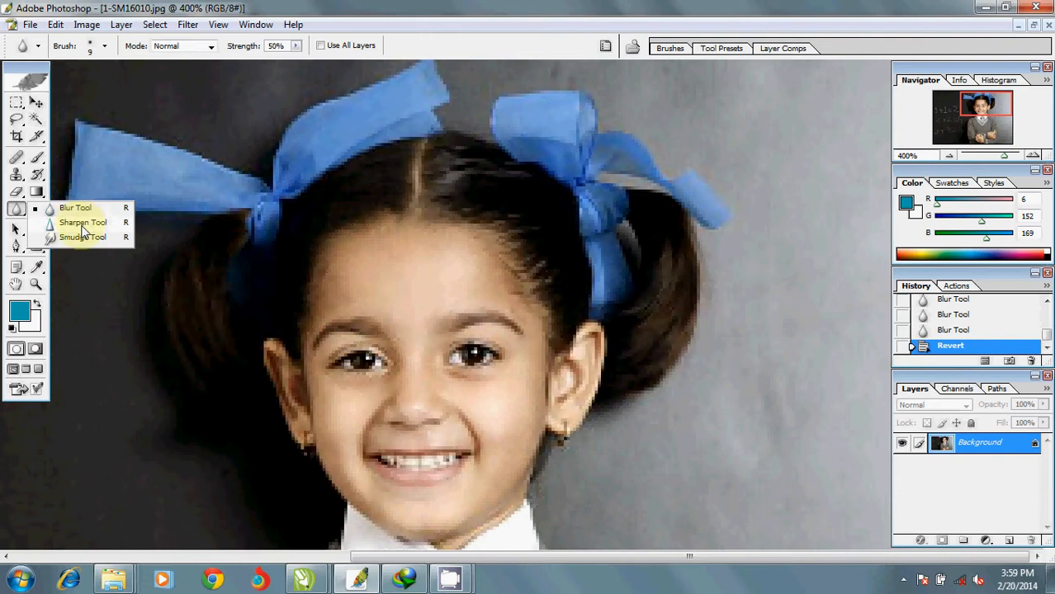
{"action": "left_click_drag", "start_coordinate": [81, 226], "coordinate": [83, 224]}
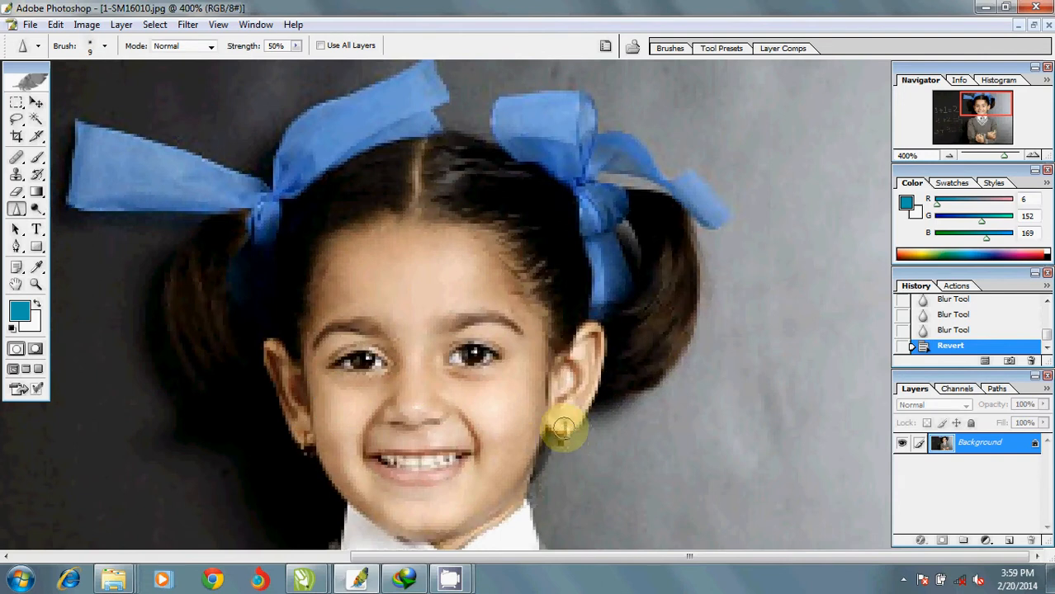
{"action": "left_click_drag", "start_coordinate": [568, 436], "coordinate": [564, 443]}
{"action": "left_click", "coordinate": [424, 459]}
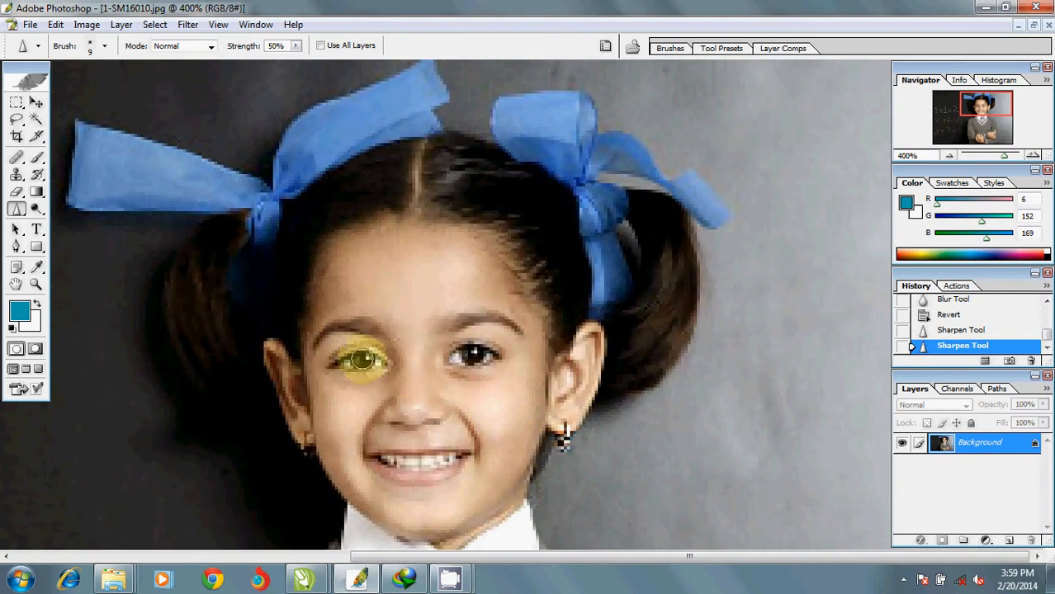
{"action": "left_click_drag", "start_coordinate": [373, 362], "coordinate": [335, 364]}
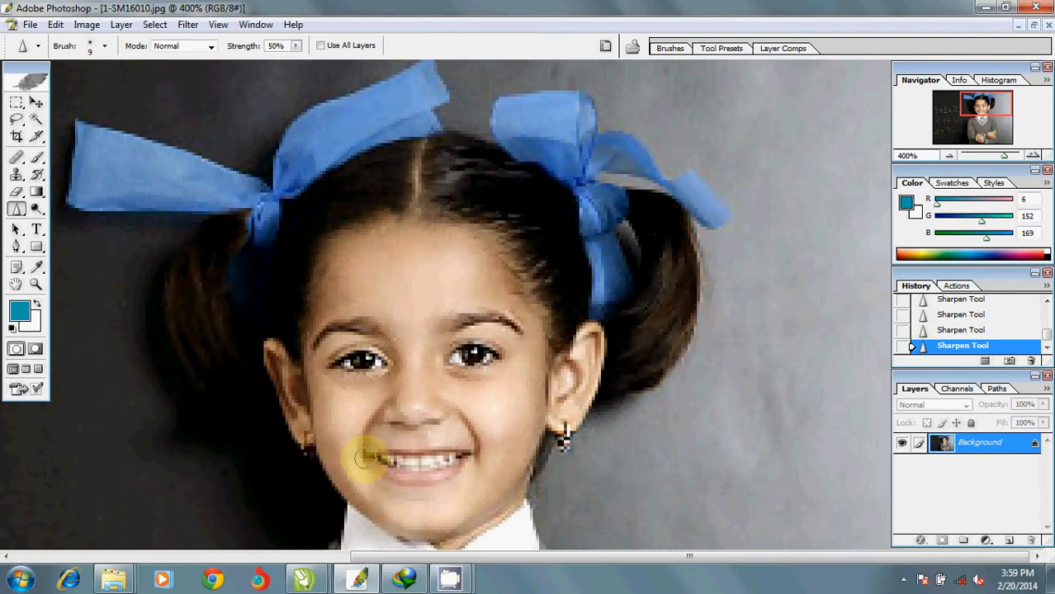
{"action": "mouse_move", "coordinate": [395, 469]}
{"action": "left_mouse_down"}
{"action": "mouse_move", "coordinate": [435, 475]}
{"action": "mouse_move", "coordinate": [470, 456]}
{"action": "mouse_move", "coordinate": [405, 464]}
{"action": "left_mouse_up"}
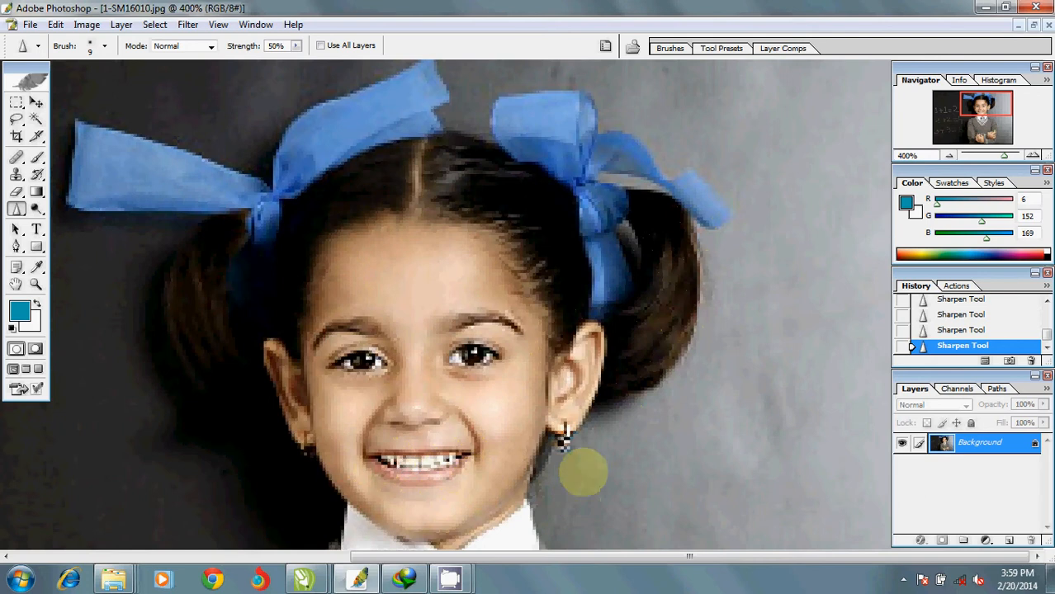
{"action": "key", "text": "ctrl+minus"}
{"action": "key", "text": "ctrl+minus"}
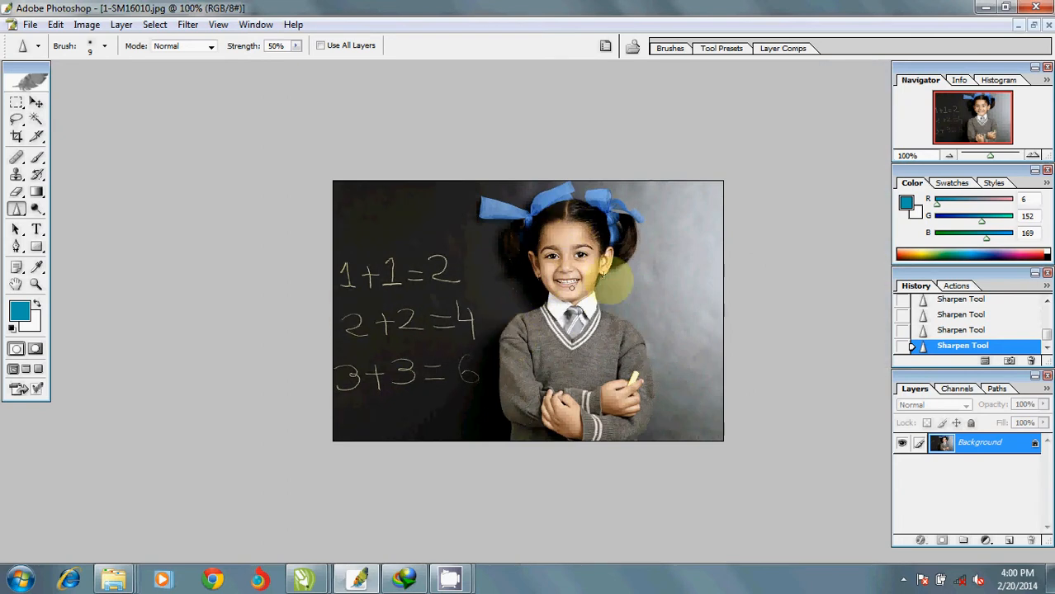
- Extend the base stroke of the chalk 2 in the first equation with the Smudge tool at brush size 20
{"action": "left_click", "coordinate": [17, 210]}
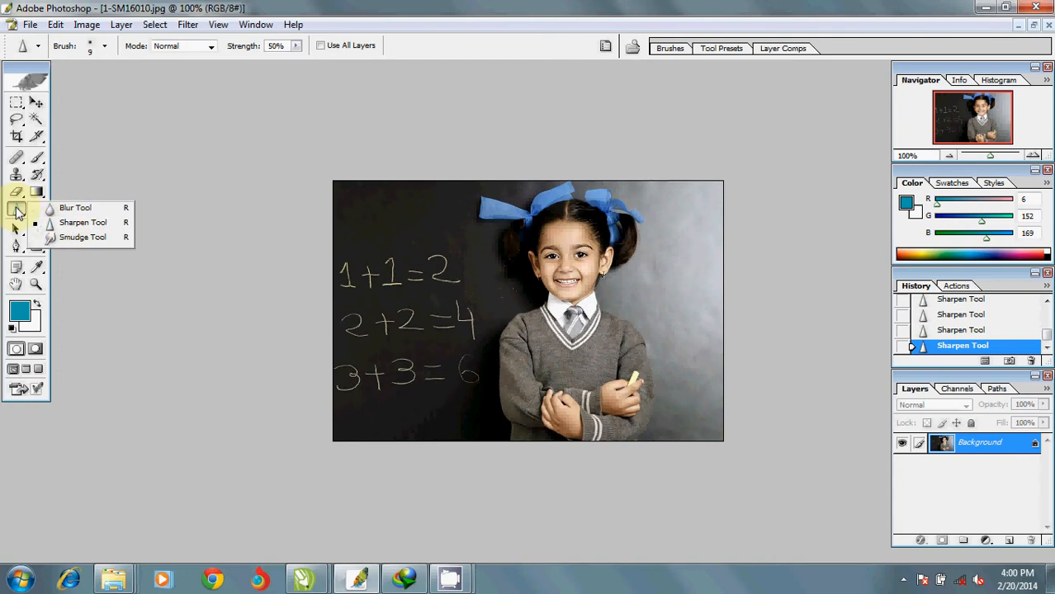
{"action": "left_click", "coordinate": [81, 239]}
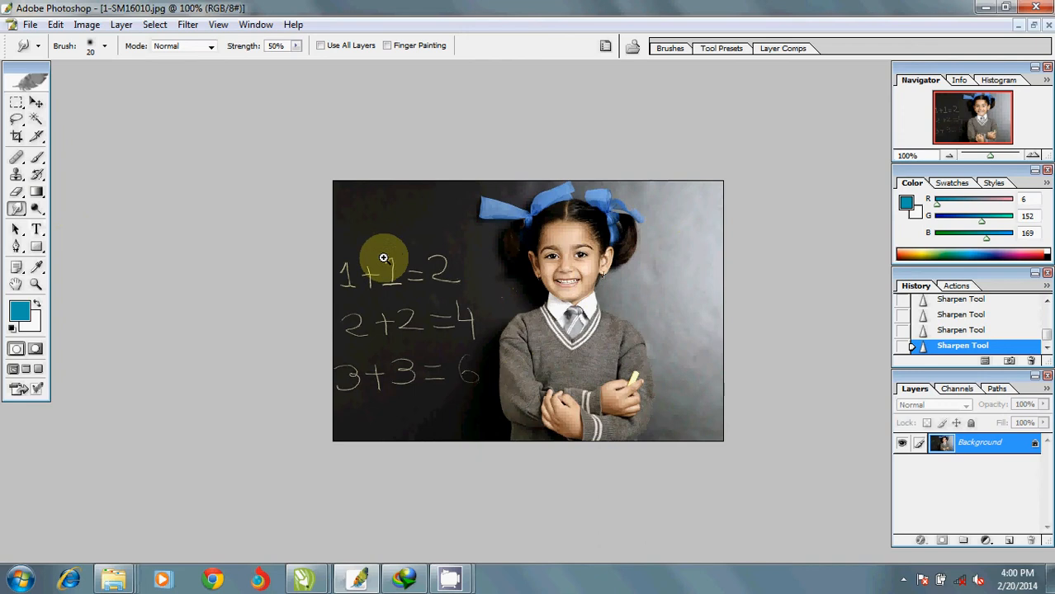
{"action": "left_click_drag", "start_coordinate": [391, 235], "coordinate": [479, 307]}
{"action": "mouse_move", "coordinate": [537, 341]}
{"action": "left_mouse_down"}
{"action": "mouse_move", "coordinate": [635, 344]}
{"action": "mouse_move", "coordinate": [629, 354]}
{"action": "mouse_move", "coordinate": [704, 343]}
{"action": "left_mouse_up"}
{"action": "left_click_drag", "start_coordinate": [687, 344], "coordinate": [708, 343]}
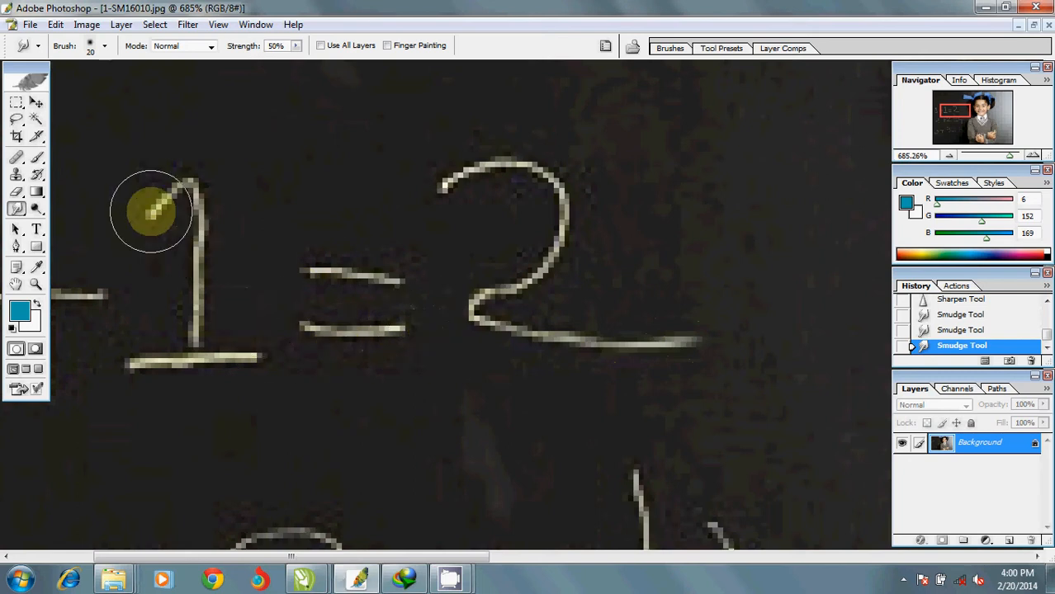
- Smudge the flag and base of the chalk 1 before the equals sign, and the equals sign's upper line
{"action": "left_click_drag", "start_coordinate": [152, 213], "coordinate": [116, 246]}
{"action": "mouse_move", "coordinate": [242, 382]}
{"action": "left_mouse_down"}
{"action": "mouse_move", "coordinate": [212, 357]}
{"action": "mouse_move", "coordinate": [268, 356]}
{"action": "mouse_move", "coordinate": [201, 360]}
{"action": "left_mouse_up"}
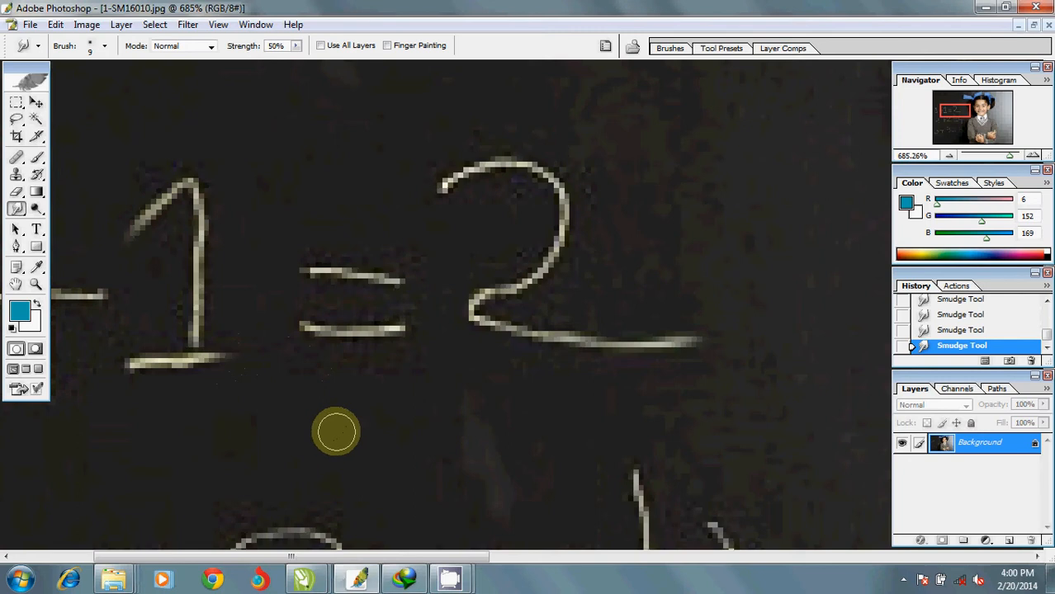
{"action": "mouse_move", "coordinate": [292, 268]}
{"action": "left_mouse_down"}
{"action": "mouse_move", "coordinate": [342, 272]}
{"action": "mouse_move", "coordinate": [318, 277]}
{"action": "mouse_move", "coordinate": [280, 331]}
{"action": "mouse_move", "coordinate": [431, 330]}
{"action": "mouse_move", "coordinate": [380, 327]}
{"action": "mouse_move", "coordinate": [416, 317]}
{"action": "mouse_move", "coordinate": [415, 286]}
{"action": "mouse_move", "coordinate": [388, 282]}
{"action": "mouse_move", "coordinate": [446, 276]}
{"action": "mouse_move", "coordinate": [365, 278]}
{"action": "mouse_move", "coordinate": [430, 277]}
{"action": "left_mouse_up"}
- Smudge the girl's hairline, eyebrows, eye corner, nose and mouth corners with the Smudge tool at brush size 9
{"action": "key", "text": "ctrl+minus"}
{"action": "key", "text": "ctrl+minus"}
{"action": "key", "text": "ctrl+minus"}
{"action": "key", "text": "ctrl+minus"}
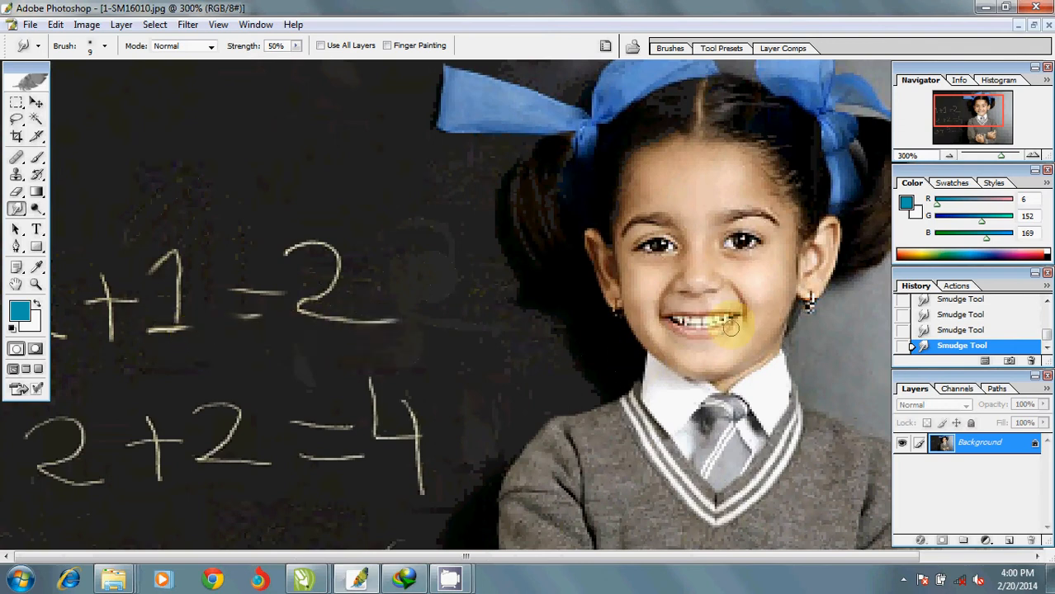
{"action": "left_click_drag", "start_coordinate": [807, 299], "coordinate": [700, 314]}
{"action": "left_click_drag", "start_coordinate": [566, 230], "coordinate": [695, 179]}
{"action": "key", "text": "ctrl+minus"}
{"action": "key", "text": "ctrl+minus"}
{"action": "key", "text": "ctrl+minus"}
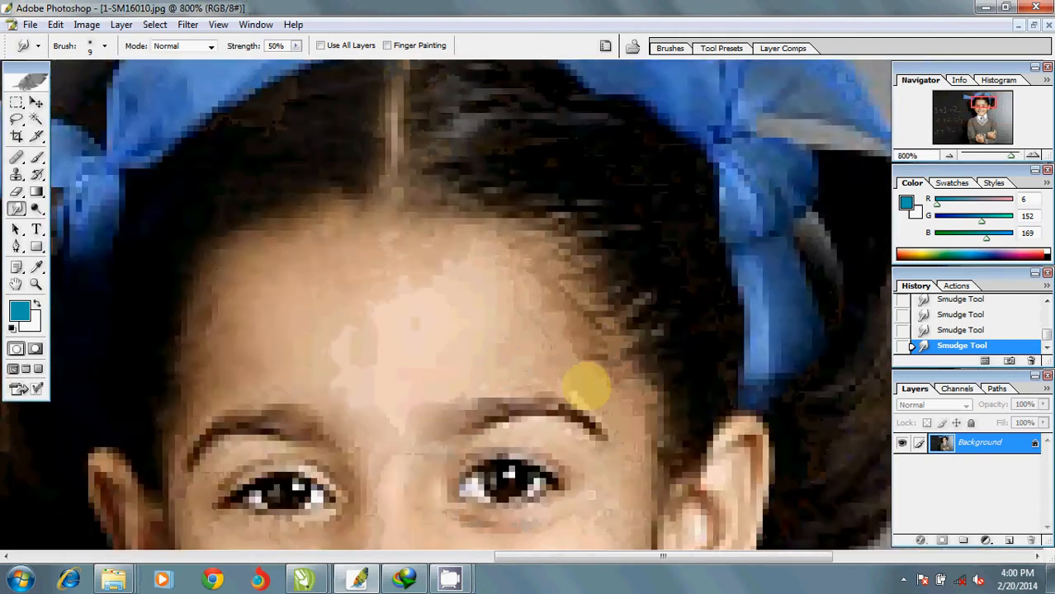
{"action": "mouse_move", "coordinate": [539, 431]}
{"action": "left_mouse_down"}
{"action": "mouse_move", "coordinate": [535, 389]}
{"action": "mouse_move", "coordinate": [261, 243]}
{"action": "mouse_move", "coordinate": [277, 326]}
{"action": "left_mouse_up"}
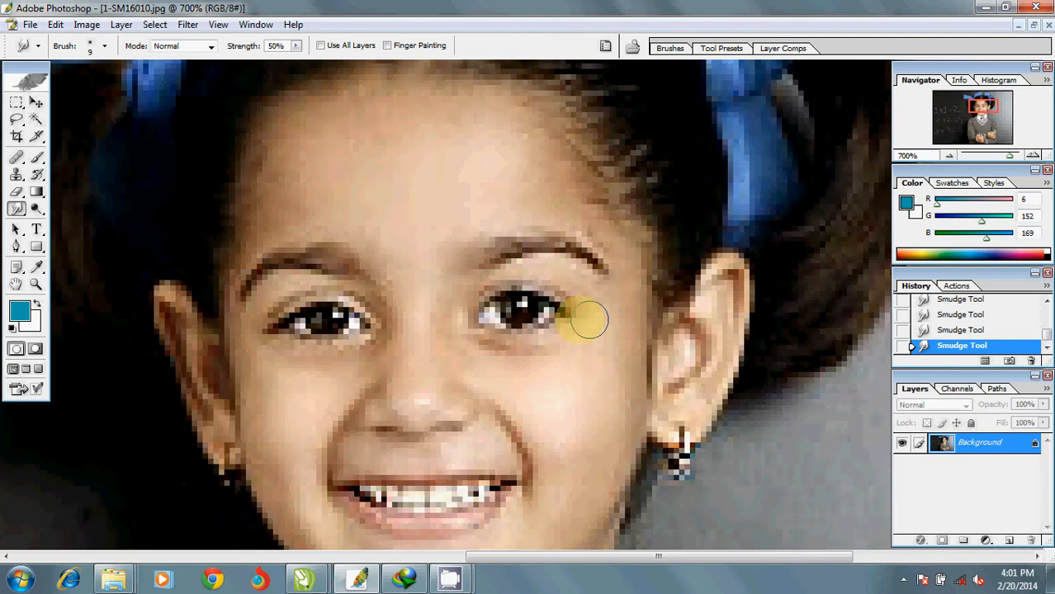
{"action": "key", "text": "ctrl+minus"}
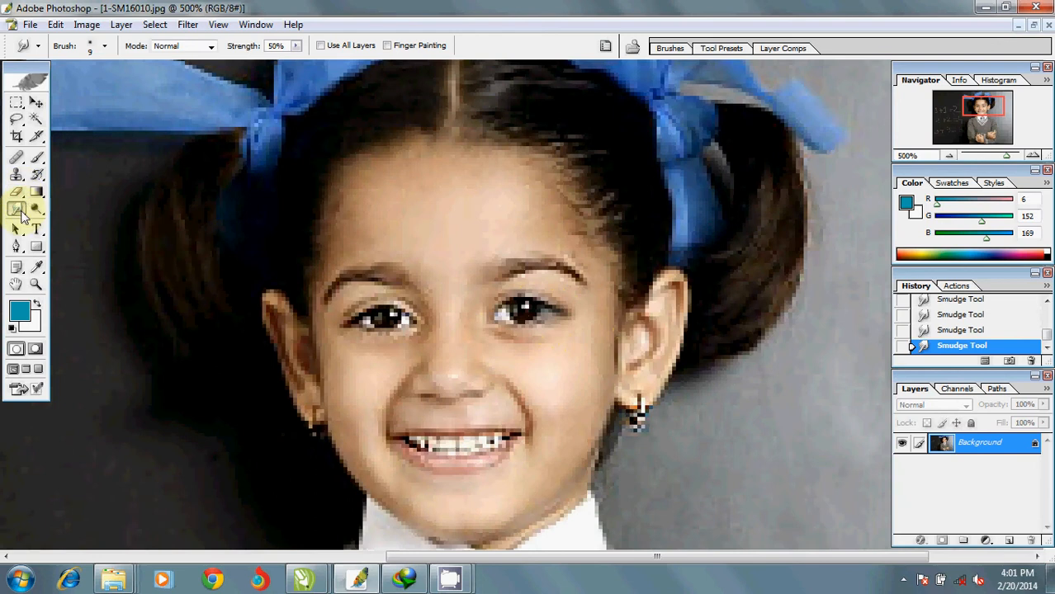
{"action": "left_click", "coordinate": [17, 210]}
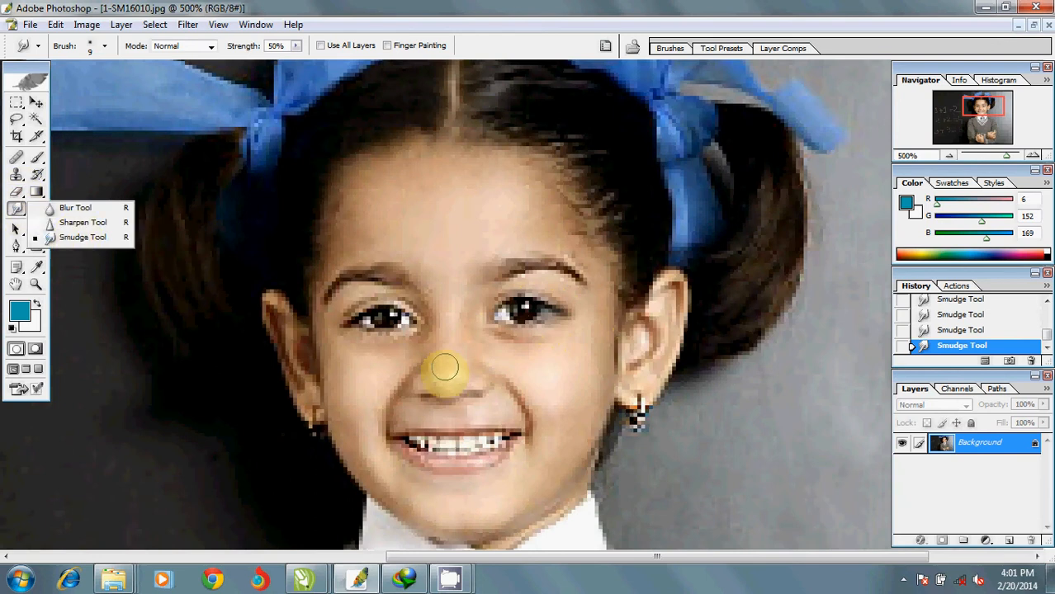
{"action": "left_click", "coordinate": [444, 391]}
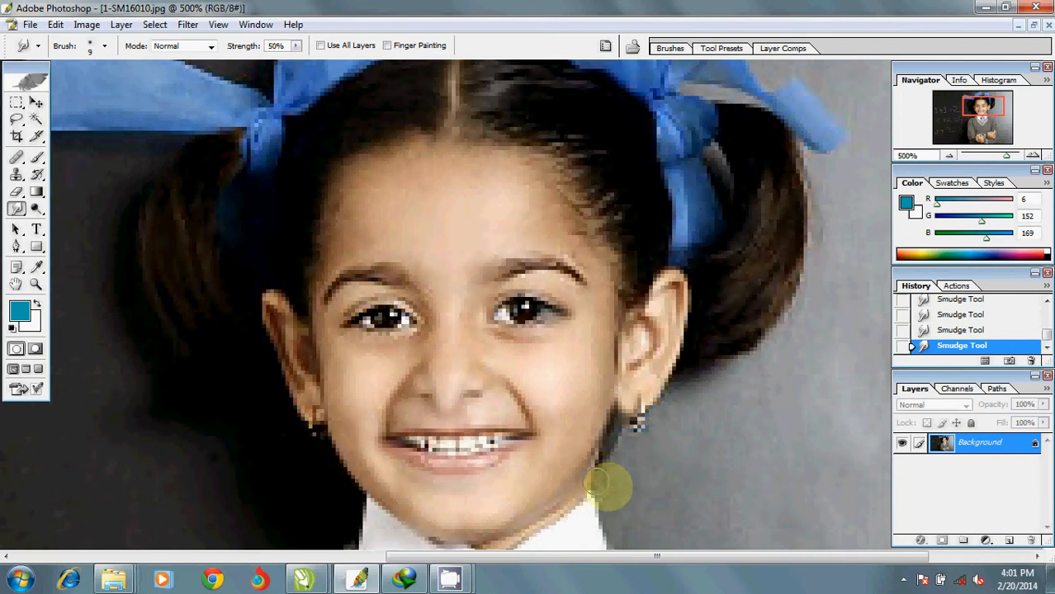
- Review the whole smudged photo fitted to the screen and at actual pixels
{"action": "key", "text": "ctrl+minus"}
{"action": "key", "text": "ctrl+minus"}
{"action": "key", "text": "ctrl+minus"}
{"action": "key", "text": "ctrl+minus"}
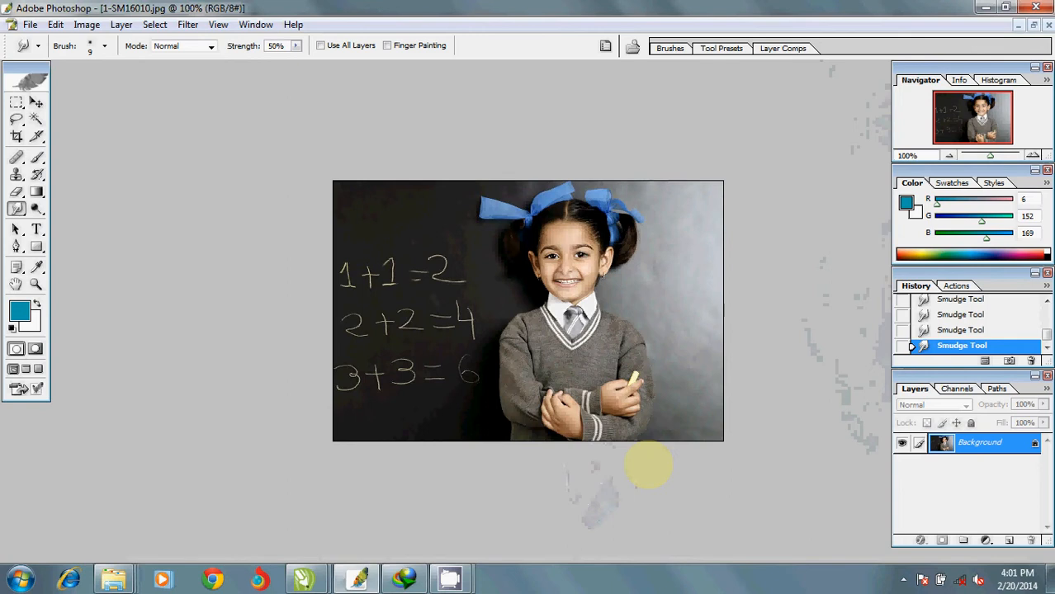
{"action": "key", "text": "ctrl+0"}
{"action": "right_click", "coordinate": [595, 318]}
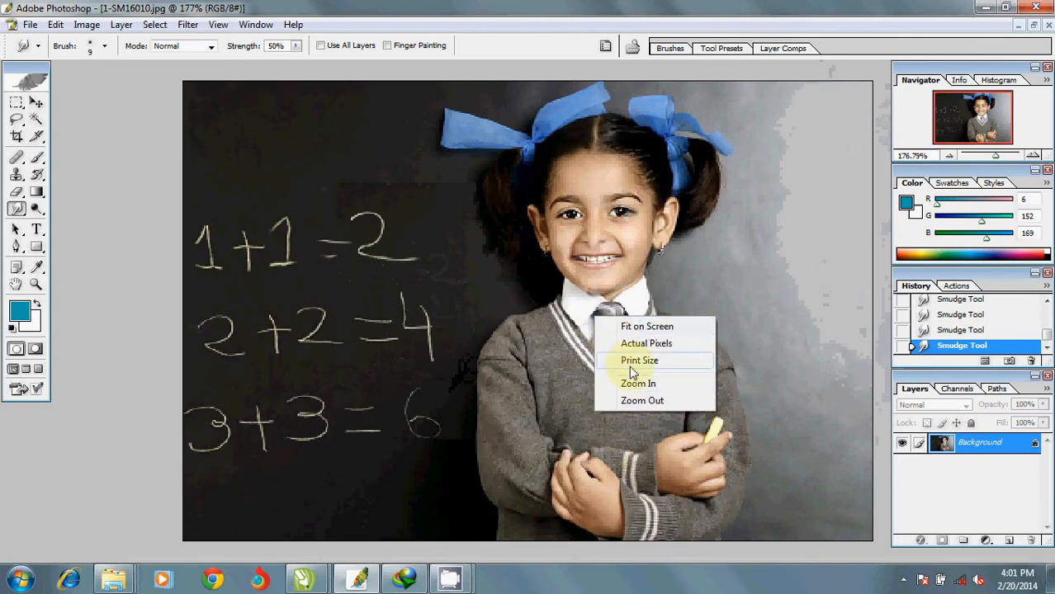
{"action": "left_click", "coordinate": [633, 343]}
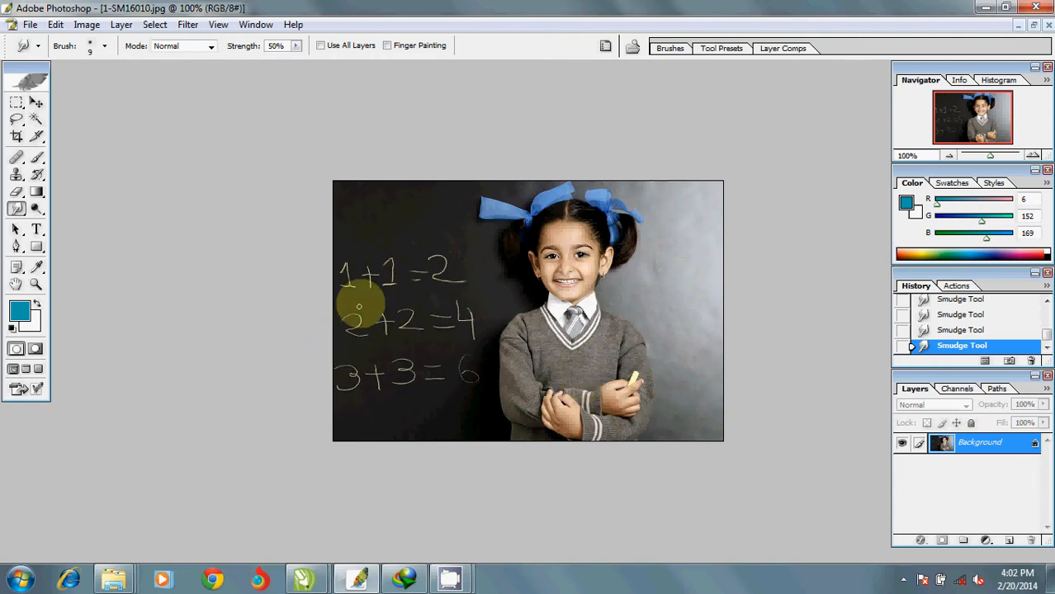
{"action": "left_click_drag", "start_coordinate": [20, 208], "coordinate": [44, 208]}
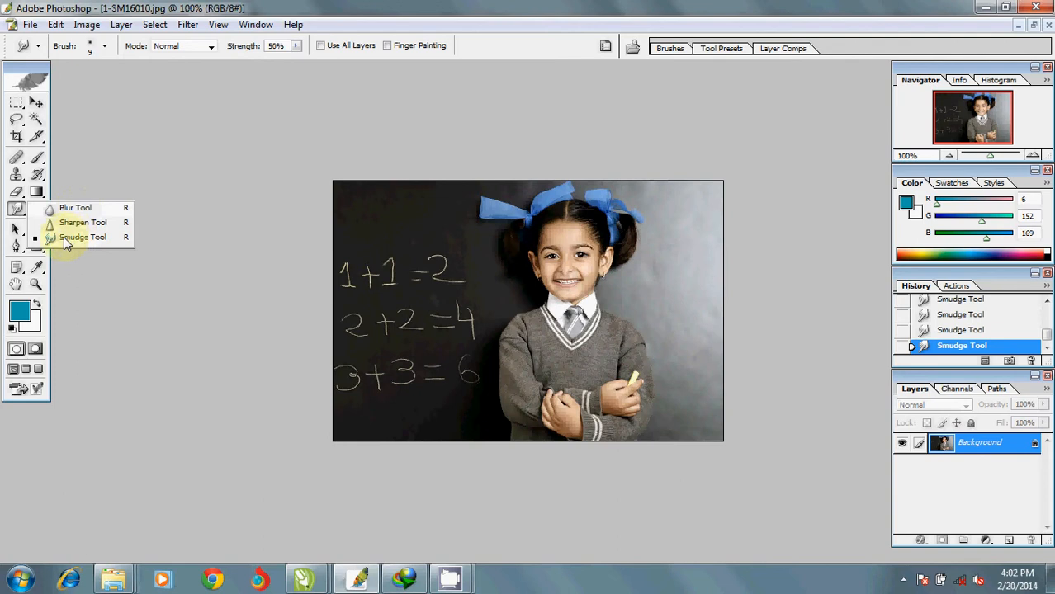
{"action": "left_click", "coordinate": [18, 212]}
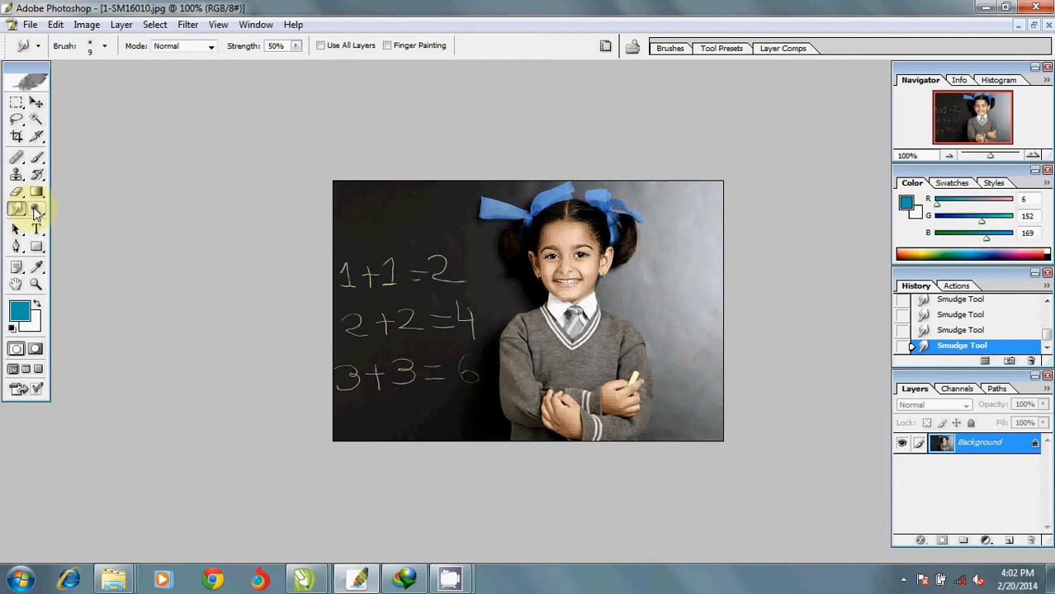
- Lighten the hairline at the girl's temple with the Dodge tool, using brush size 20 and 50% midtones exposure
{"action": "left_click", "coordinate": [36, 213]}
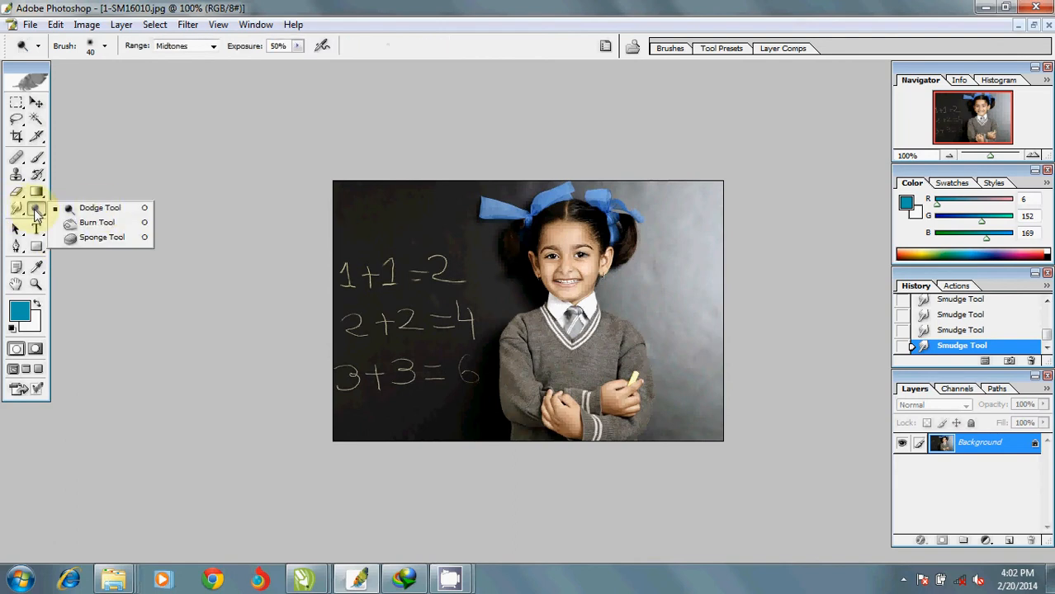
{"action": "left_click", "coordinate": [111, 211]}
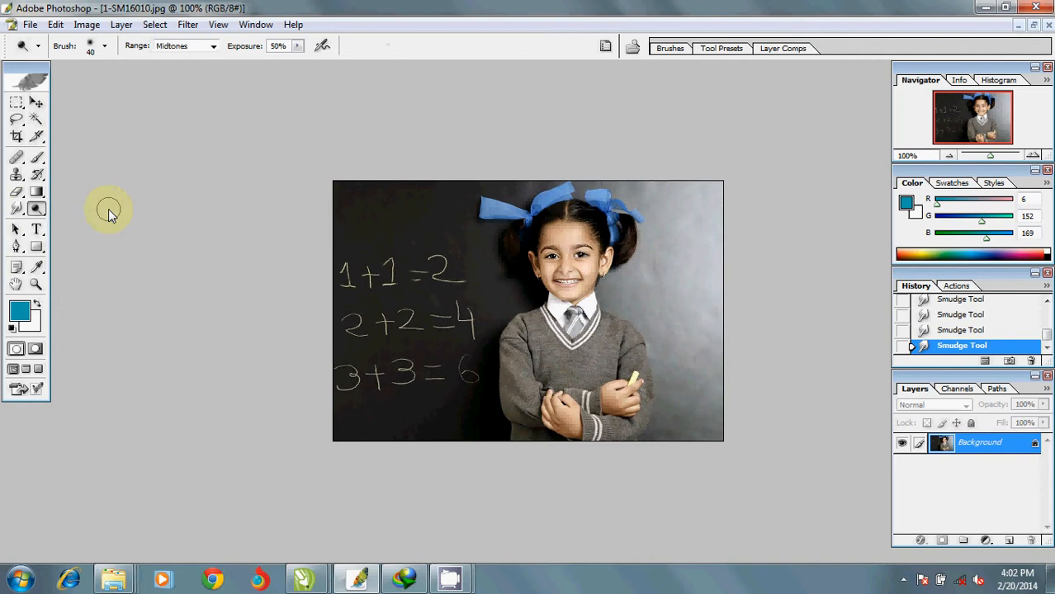
{"action": "left_click", "coordinate": [561, 247], "text": "ctrl"}
{"action": "left_click", "coordinate": [619, 275], "text": "ctrl"}
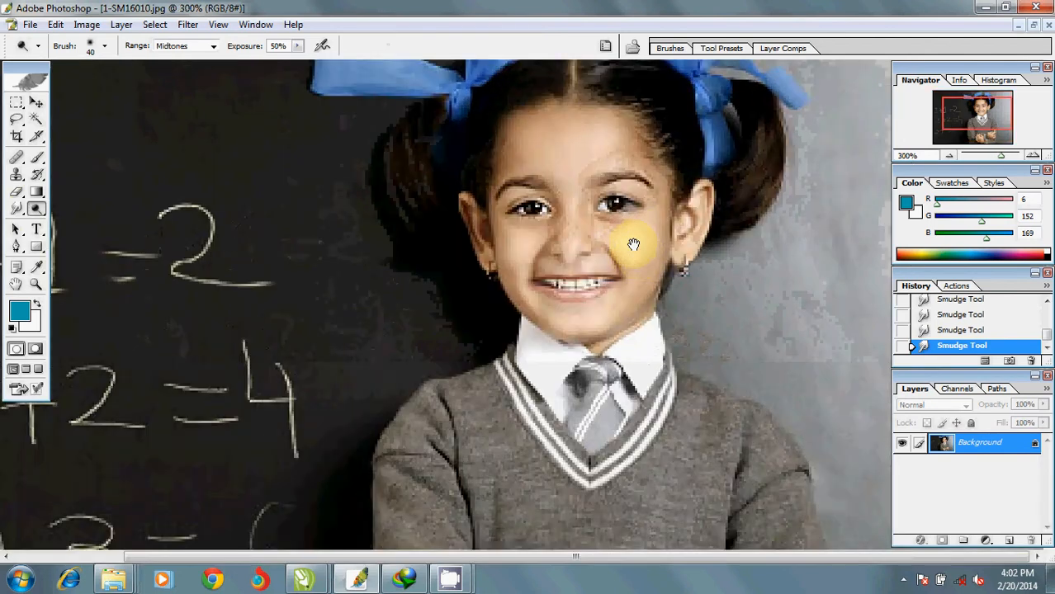
{"action": "scroll", "coordinate": [633, 245], "scroll_direction": "up", "scroll_amount": 3}
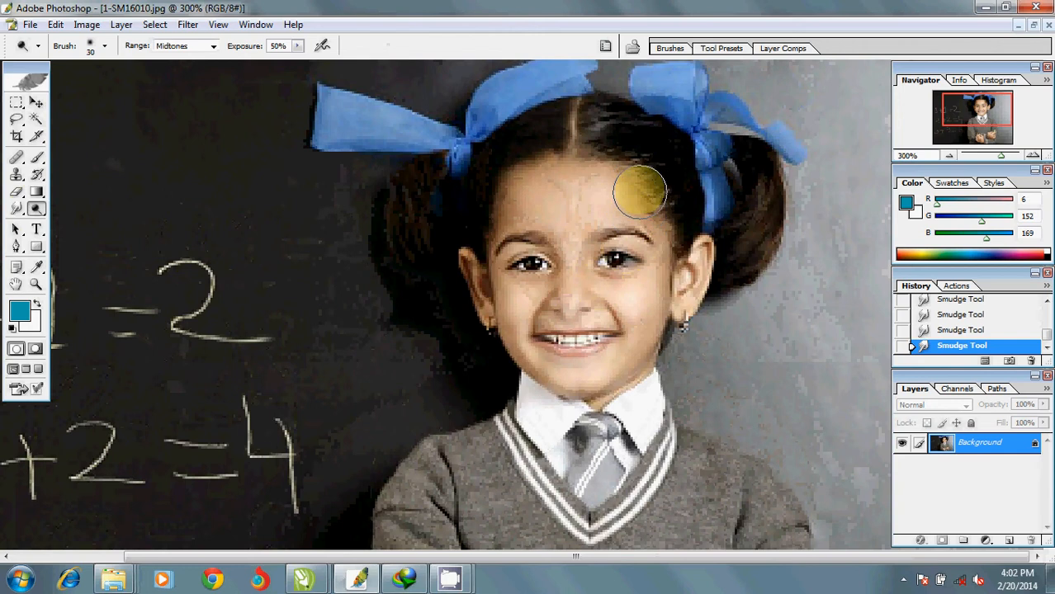
{"action": "key", "text": "bracketleft"}
{"action": "key", "text": "bracketleft"}
{"action": "key", "text": "bracketright"}
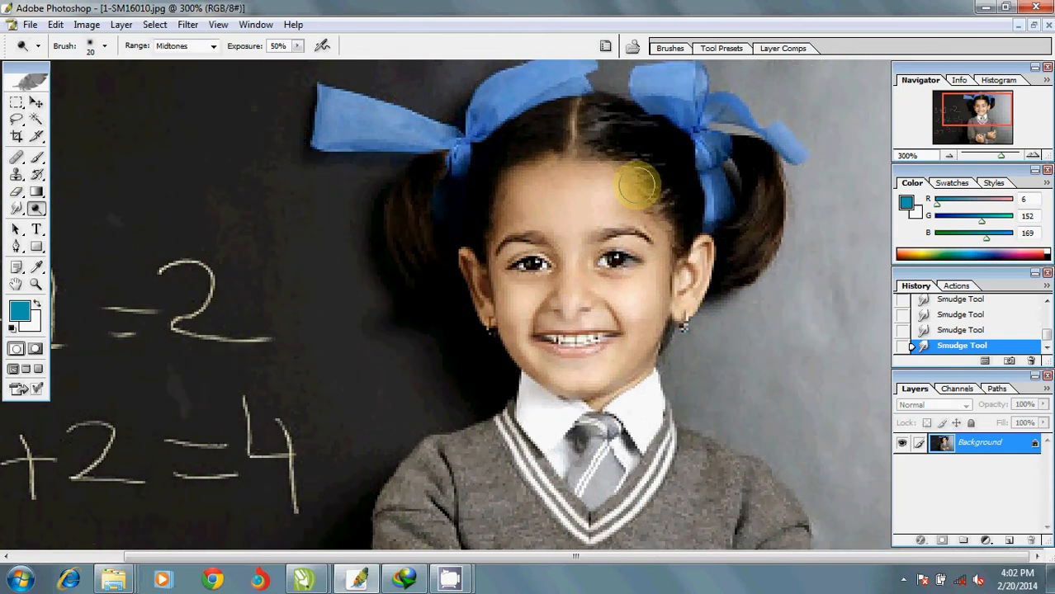
{"action": "mouse_move", "coordinate": [655, 216]}
{"action": "left_mouse_down"}
{"action": "mouse_move", "coordinate": [484, 183]}
{"action": "mouse_move", "coordinate": [439, 241]}
{"action": "mouse_move", "coordinate": [651, 186]}
{"action": "mouse_move", "coordinate": [628, 176]}
{"action": "mouse_move", "coordinate": [669, 239]}
{"action": "left_mouse_up"}
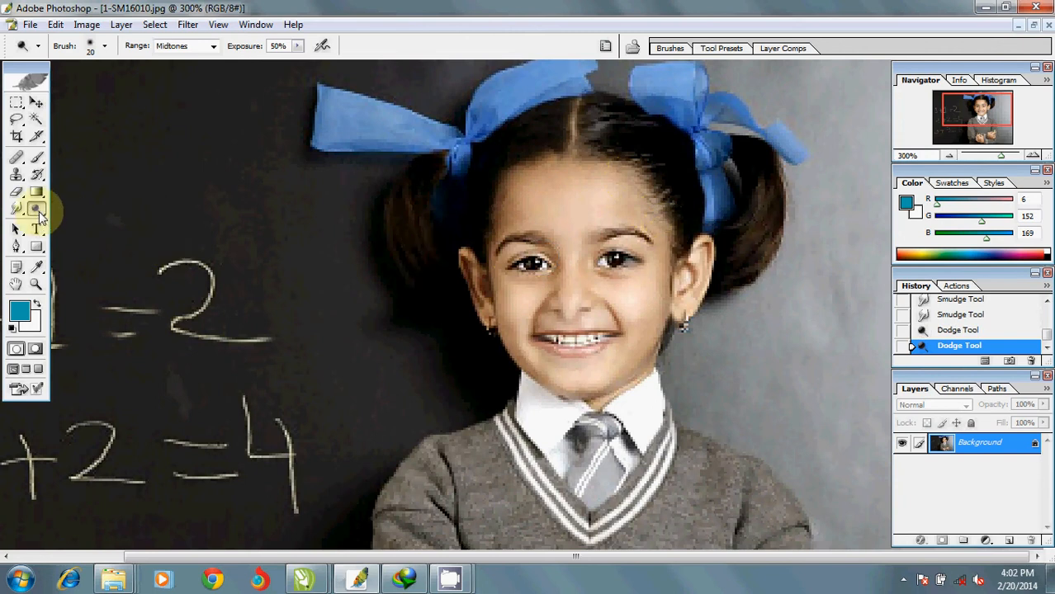
- Dodge the girl's forehead, face and cheek to lighten the skin
{"action": "right_click", "coordinate": [38, 212]}
{"action": "left_click", "coordinate": [98, 209]}
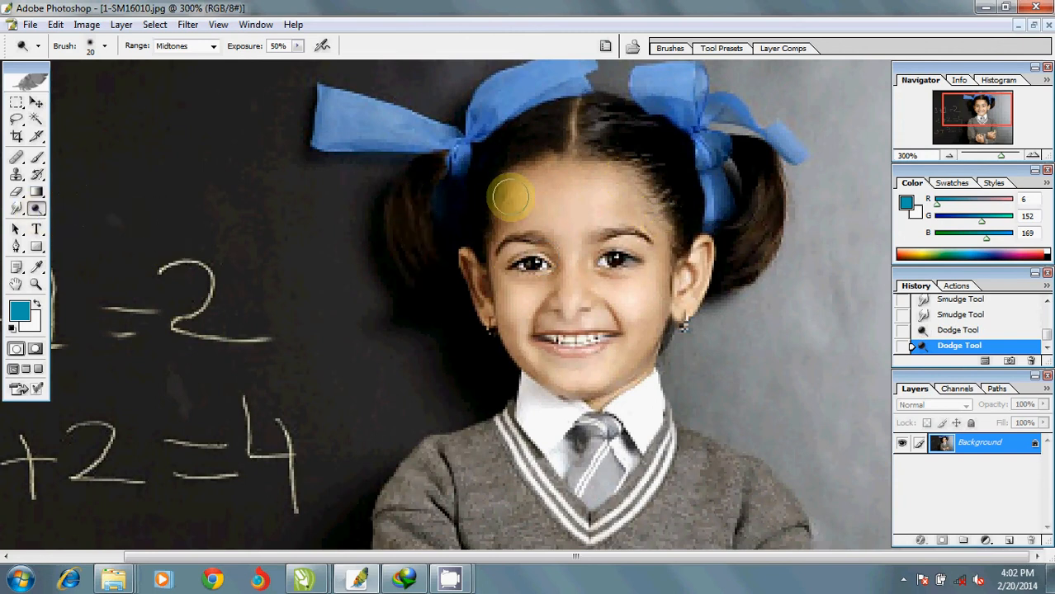
{"action": "mouse_move", "coordinate": [513, 199]}
{"action": "left_mouse_down"}
{"action": "mouse_move", "coordinate": [487, 241]}
{"action": "mouse_move", "coordinate": [502, 183]}
{"action": "mouse_move", "coordinate": [526, 165]}
{"action": "mouse_move", "coordinate": [601, 151]}
{"action": "mouse_move", "coordinate": [621, 160]}
{"action": "mouse_move", "coordinate": [667, 225]}
{"action": "mouse_move", "coordinate": [688, 317]}
{"action": "mouse_move", "coordinate": [682, 379]}
{"action": "mouse_move", "coordinate": [660, 413]}
{"action": "mouse_move", "coordinate": [661, 332]}
{"action": "left_mouse_up"}
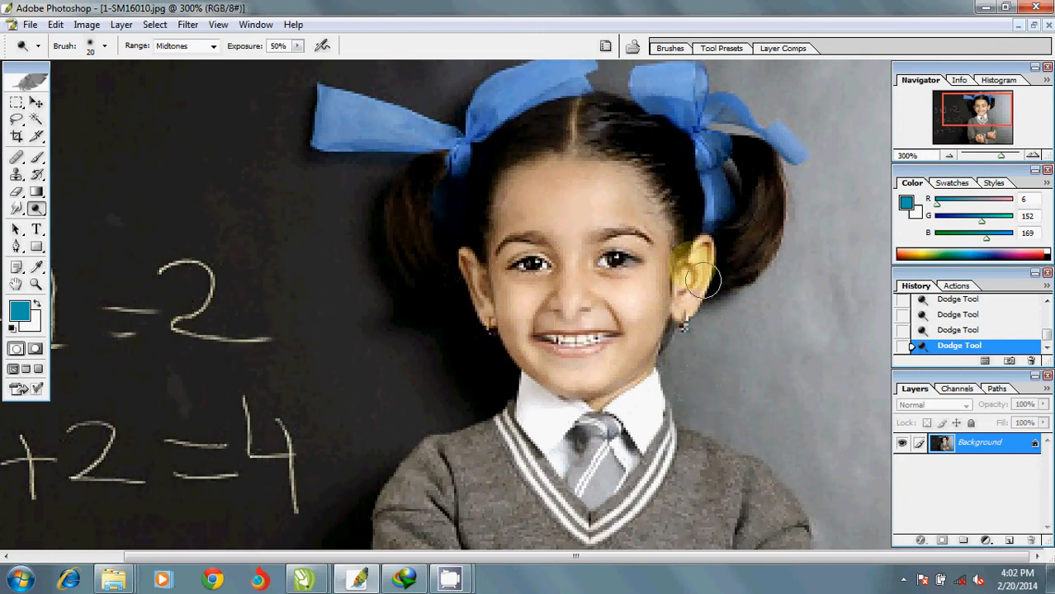
- Darken the area around the girl's eye nearer the blackboard with the Burn tool at 23% exposure, reducing the brush size to 20
{"action": "mouse_move", "coordinate": [704, 281]}
{"action": "left_mouse_down"}
{"action": "mouse_move", "coordinate": [641, 264]}
{"action": "mouse_move", "coordinate": [662, 246]}
{"action": "mouse_move", "coordinate": [668, 277]}
{"action": "mouse_move", "coordinate": [697, 289]}
{"action": "mouse_move", "coordinate": [704, 312]}
{"action": "mouse_move", "coordinate": [646, 327]}
{"action": "mouse_move", "coordinate": [623, 351]}
{"action": "mouse_move", "coordinate": [437, 289]}
{"action": "mouse_move", "coordinate": [269, 271]}
{"action": "mouse_move", "coordinate": [76, 233]}
{"action": "mouse_move", "coordinate": [38, 211]}
{"action": "mouse_move", "coordinate": [97, 224]}
{"action": "left_mouse_up"}
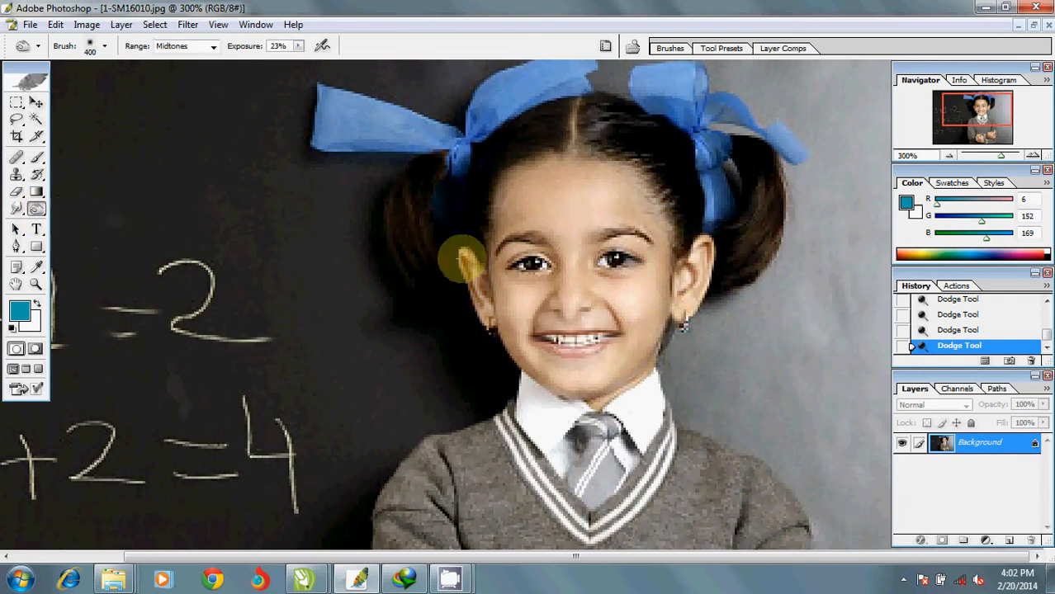
{"action": "mouse_move", "coordinate": [450, 271]}
{"action": "left_mouse_down"}
{"action": "mouse_move", "coordinate": [485, 292]}
{"action": "mouse_move", "coordinate": [435, 306]}
{"action": "left_mouse_up"}
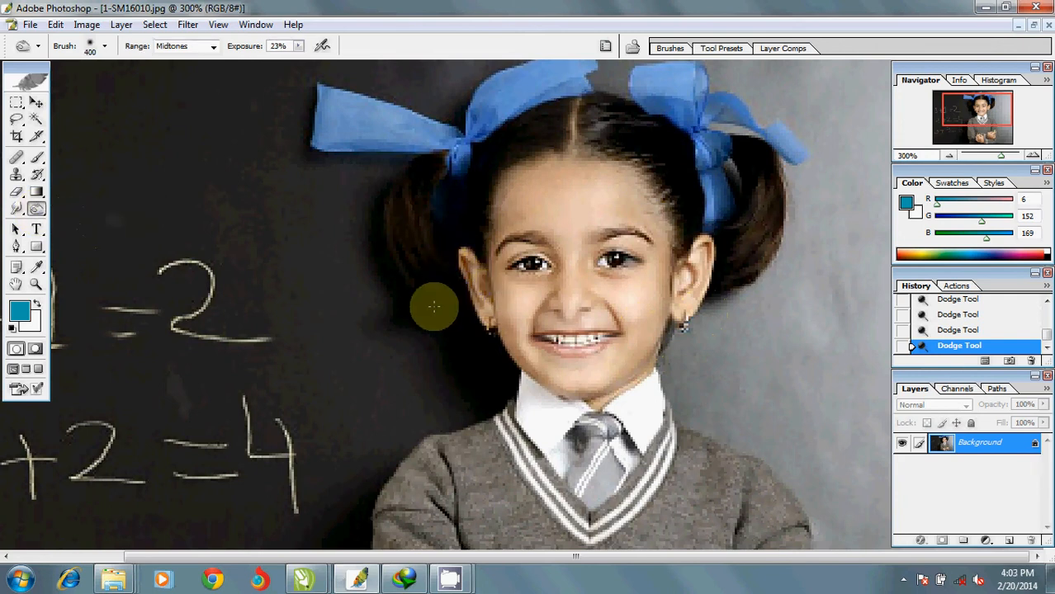
{"action": "key", "text": "bracketleft"}
{"action": "key", "text": "bracketleft"}
{"action": "key", "text": "bracketleft"}
{"action": "key", "text": "bracketleft"}
{"action": "key", "text": "bracketleft"}
{"action": "key", "text": "bracketleft"}
{"action": "key", "text": "bracketleft"}
{"action": "key", "text": "bracketleft"}
{"action": "key", "text": "bracketleft"}
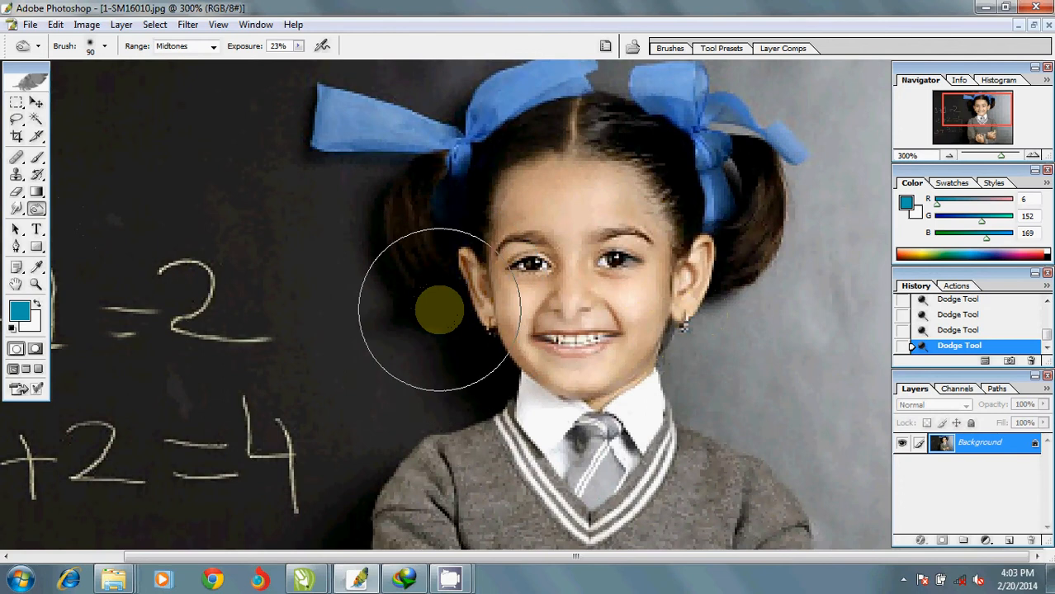
{"action": "key", "text": "bracketleft"}
{"action": "key", "text": "bracketleft"}
{"action": "key", "text": "bracketleft"}
{"action": "key", "text": "bracketleft"}
{"action": "key", "text": "bracketleft"}
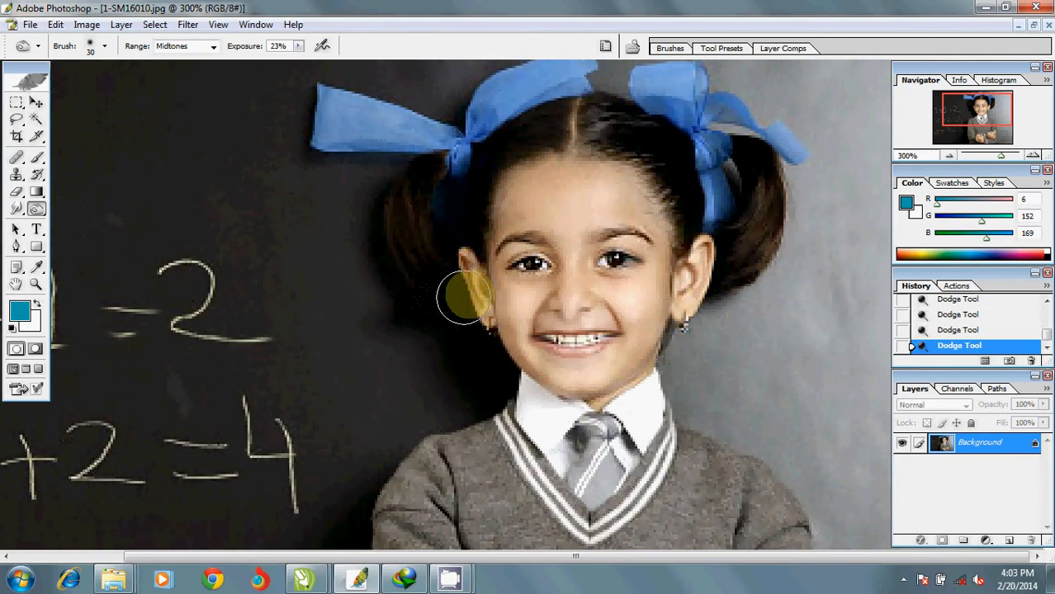
{"action": "mouse_move", "coordinate": [510, 288]}
{"action": "left_mouse_down"}
{"action": "mouse_move", "coordinate": [536, 263]}
{"action": "mouse_move", "coordinate": [522, 271]}
{"action": "mouse_move", "coordinate": [545, 273]}
{"action": "left_mouse_up"}
{"action": "left_click", "coordinate": [550, 272]}
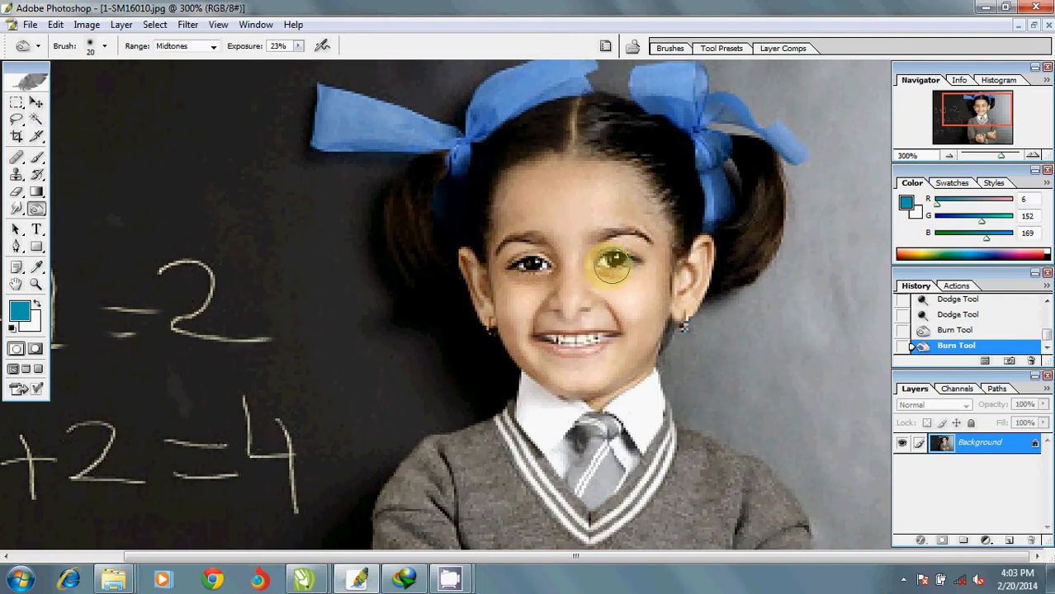
- Burn the girl's other eye, both eyebrows, the hair parting and the pigtail nearer the blackboard
{"action": "mouse_move", "coordinate": [612, 264]}
{"action": "left_mouse_down"}
{"action": "mouse_move", "coordinate": [646, 262]}
{"action": "mouse_move", "coordinate": [605, 275]}
{"action": "mouse_move", "coordinate": [600, 255]}
{"action": "mouse_move", "coordinate": [629, 246]}
{"action": "mouse_move", "coordinate": [677, 278]}
{"action": "mouse_move", "coordinate": [613, 258]}
{"action": "mouse_move", "coordinate": [499, 248]}
{"action": "left_mouse_up"}
{"action": "left_click_drag", "start_coordinate": [632, 235], "coordinate": [600, 239]}
{"action": "mouse_move", "coordinate": [588, 130]}
{"action": "left_mouse_down"}
{"action": "mouse_move", "coordinate": [641, 126]}
{"action": "mouse_move", "coordinate": [581, 120]}
{"action": "mouse_move", "coordinate": [626, 120]}
{"action": "mouse_move", "coordinate": [643, 137]}
{"action": "mouse_move", "coordinate": [608, 126]}
{"action": "mouse_move", "coordinate": [517, 142]}
{"action": "mouse_move", "coordinate": [602, 131]}
{"action": "mouse_move", "coordinate": [553, 114]}
{"action": "mouse_move", "coordinate": [615, 108]}
{"action": "mouse_move", "coordinate": [538, 124]}
{"action": "mouse_move", "coordinate": [602, 120]}
{"action": "mouse_move", "coordinate": [602, 111]}
{"action": "mouse_move", "coordinate": [608, 123]}
{"action": "mouse_move", "coordinate": [557, 124]}
{"action": "mouse_move", "coordinate": [635, 131]}
{"action": "mouse_move", "coordinate": [430, 193]}
{"action": "mouse_move", "coordinate": [409, 234]}
{"action": "mouse_move", "coordinate": [413, 263]}
{"action": "mouse_move", "coordinate": [420, 193]}
{"action": "mouse_move", "coordinate": [364, 304]}
{"action": "mouse_move", "coordinate": [385, 196]}
{"action": "mouse_move", "coordinate": [401, 288]}
{"action": "mouse_move", "coordinate": [396, 229]}
{"action": "mouse_move", "coordinate": [417, 263]}
{"action": "mouse_move", "coordinate": [389, 258]}
{"action": "left_mouse_up"}
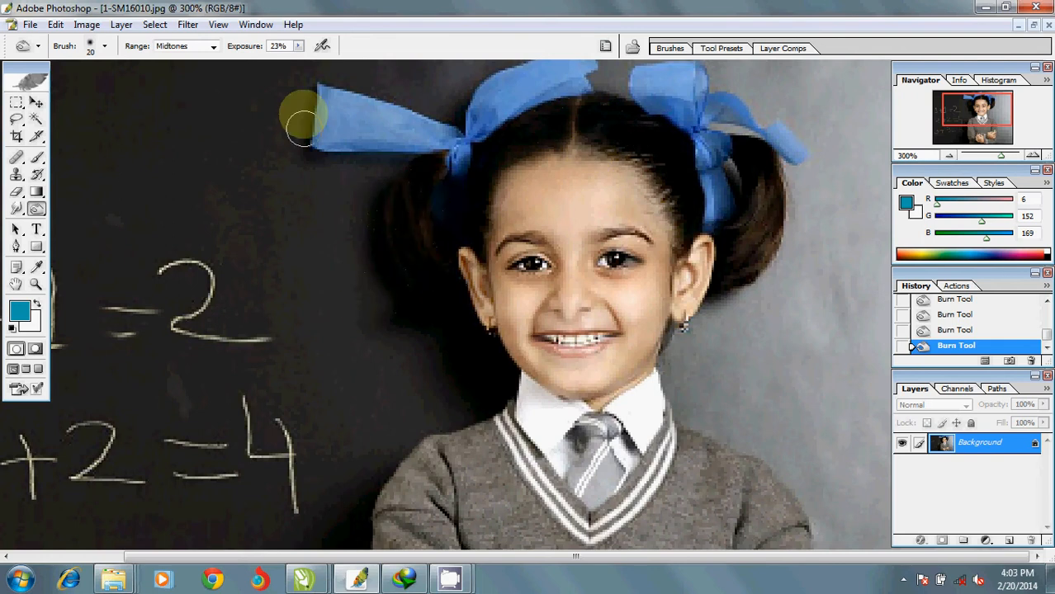
- Set the Burn tool's exposure to 62% and darken the hair parting, forehead edges, under-eye areas, cheeks, mouth and chin
{"action": "left_click", "coordinate": [299, 46]}
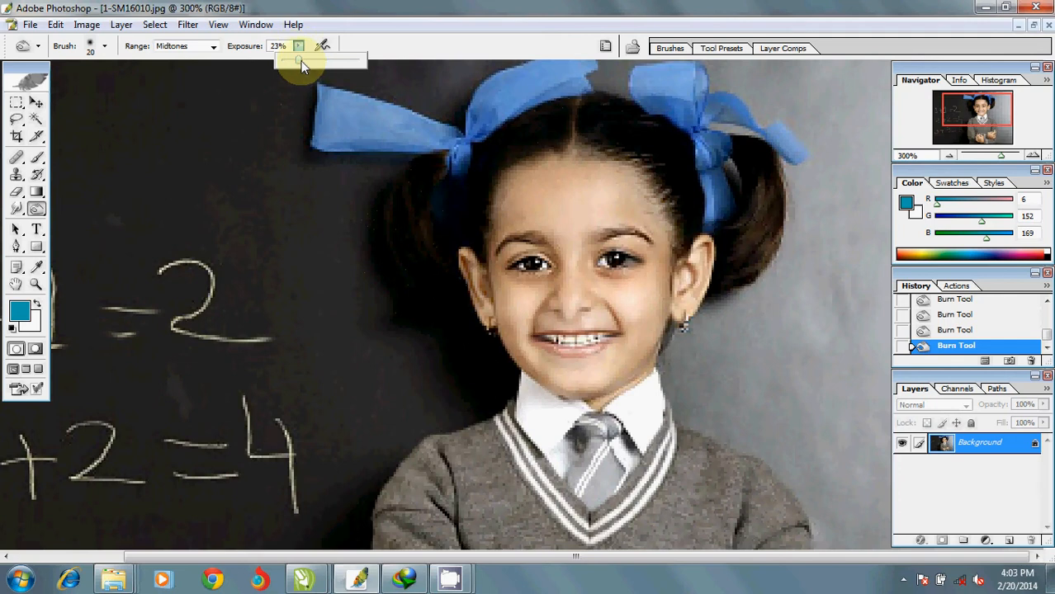
{"action": "left_click_drag", "start_coordinate": [328, 62], "coordinate": [331, 62]}
{"action": "mouse_move", "coordinate": [569, 127]}
{"action": "left_mouse_down"}
{"action": "mouse_move", "coordinate": [675, 181]}
{"action": "mouse_move", "coordinate": [652, 190]}
{"action": "mouse_move", "coordinate": [675, 233]}
{"action": "mouse_move", "coordinate": [619, 141]}
{"action": "mouse_move", "coordinate": [640, 118]}
{"action": "mouse_move", "coordinate": [518, 148]}
{"action": "mouse_move", "coordinate": [494, 185]}
{"action": "left_mouse_up"}
{"action": "mouse_move", "coordinate": [697, 273]}
{"action": "left_mouse_down"}
{"action": "mouse_move", "coordinate": [681, 311]}
{"action": "mouse_move", "coordinate": [706, 240]}
{"action": "mouse_move", "coordinate": [685, 285]}
{"action": "mouse_move", "coordinate": [667, 290]}
{"action": "mouse_move", "coordinate": [625, 294]}
{"action": "mouse_move", "coordinate": [584, 272]}
{"action": "mouse_move", "coordinate": [631, 245]}
{"action": "mouse_move", "coordinate": [611, 246]}
{"action": "mouse_move", "coordinate": [640, 246]}
{"action": "mouse_move", "coordinate": [619, 257]}
{"action": "mouse_move", "coordinate": [514, 256]}
{"action": "mouse_move", "coordinate": [502, 271]}
{"action": "mouse_move", "coordinate": [522, 270]}
{"action": "mouse_move", "coordinate": [513, 277]}
{"action": "mouse_move", "coordinate": [543, 285]}
{"action": "mouse_move", "coordinate": [573, 318]}
{"action": "mouse_move", "coordinate": [594, 306]}
{"action": "mouse_move", "coordinate": [583, 291]}
{"action": "mouse_move", "coordinate": [609, 335]}
{"action": "mouse_move", "coordinate": [552, 312]}
{"action": "left_mouse_up"}
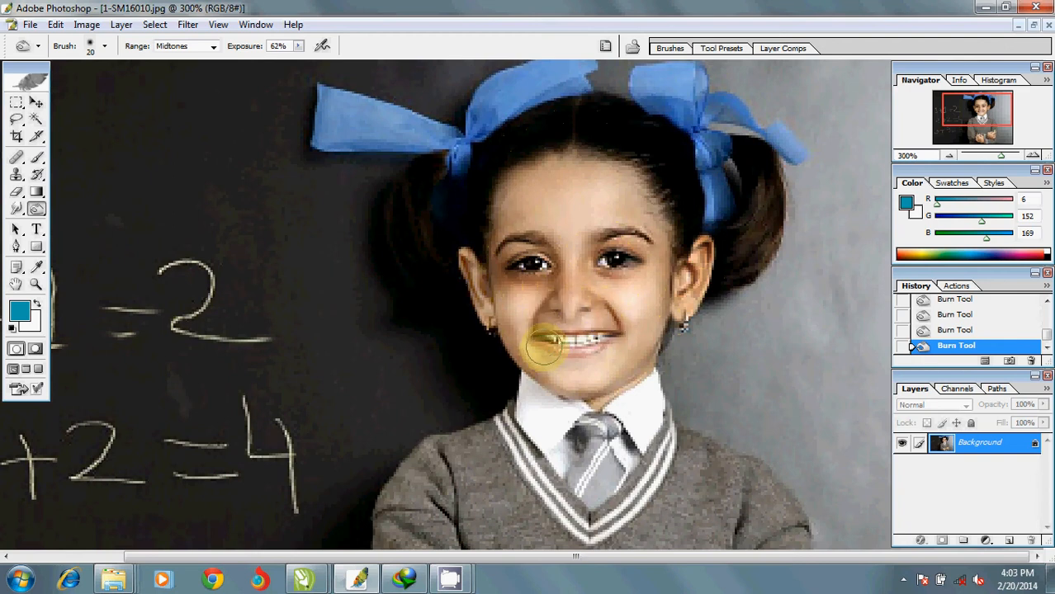
{"action": "mouse_move", "coordinate": [621, 354]}
{"action": "left_mouse_down"}
{"action": "mouse_move", "coordinate": [526, 354]}
{"action": "mouse_move", "coordinate": [497, 279]}
{"action": "mouse_move", "coordinate": [500, 293]}
{"action": "mouse_move", "coordinate": [504, 230]}
{"action": "mouse_move", "coordinate": [527, 190]}
{"action": "mouse_move", "coordinate": [512, 188]}
{"action": "mouse_move", "coordinate": [594, 170]}
{"action": "mouse_move", "coordinate": [650, 185]}
{"action": "mouse_move", "coordinate": [665, 221]}
{"action": "mouse_move", "coordinate": [632, 183]}
{"action": "mouse_move", "coordinate": [673, 237]}
{"action": "mouse_move", "coordinate": [635, 193]}
{"action": "mouse_move", "coordinate": [594, 170]}
{"action": "mouse_move", "coordinate": [549, 170]}
{"action": "mouse_move", "coordinate": [517, 196]}
{"action": "mouse_move", "coordinate": [506, 234]}
{"action": "mouse_move", "coordinate": [599, 209]}
{"action": "mouse_move", "coordinate": [654, 225]}
{"action": "mouse_move", "coordinate": [560, 196]}
{"action": "mouse_move", "coordinate": [652, 180]}
{"action": "mouse_move", "coordinate": [686, 265]}
{"action": "mouse_move", "coordinate": [649, 334]}
{"action": "mouse_move", "coordinate": [630, 269]}
{"action": "mouse_move", "coordinate": [660, 314]}
{"action": "mouse_move", "coordinate": [645, 266]}
{"action": "mouse_move", "coordinate": [598, 353]}
{"action": "mouse_move", "coordinate": [547, 352]}
{"action": "mouse_move", "coordinate": [545, 268]}
{"action": "mouse_move", "coordinate": [553, 257]}
{"action": "mouse_move", "coordinate": [611, 371]}
{"action": "mouse_move", "coordinate": [554, 373]}
{"action": "mouse_move", "coordinate": [643, 375]}
{"action": "left_mouse_up"}
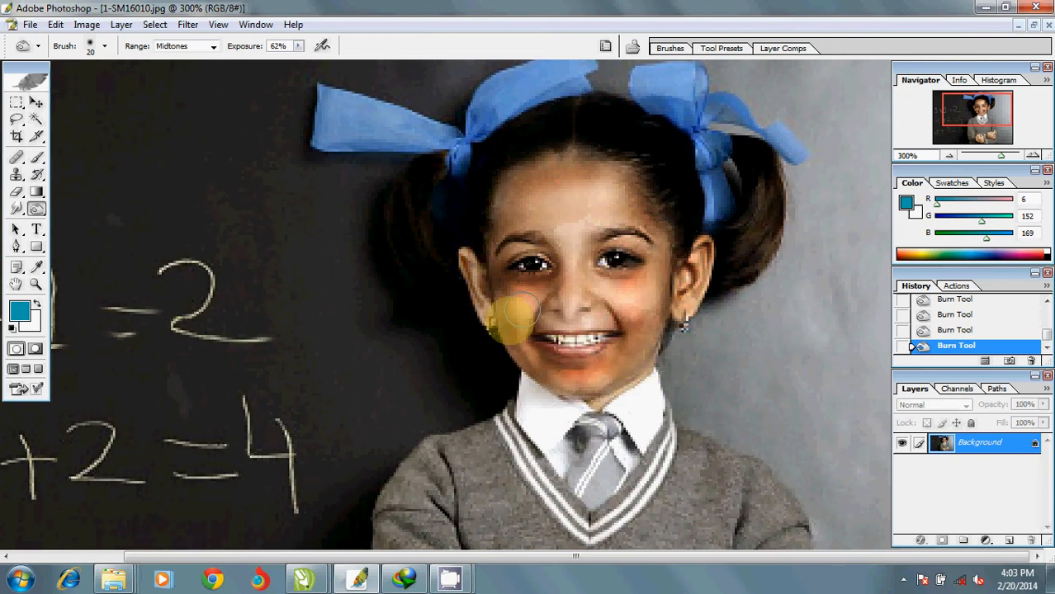
- Choose the Sponge tool and revert the photo to its last saved version
{"action": "left_click", "coordinate": [36, 208]}
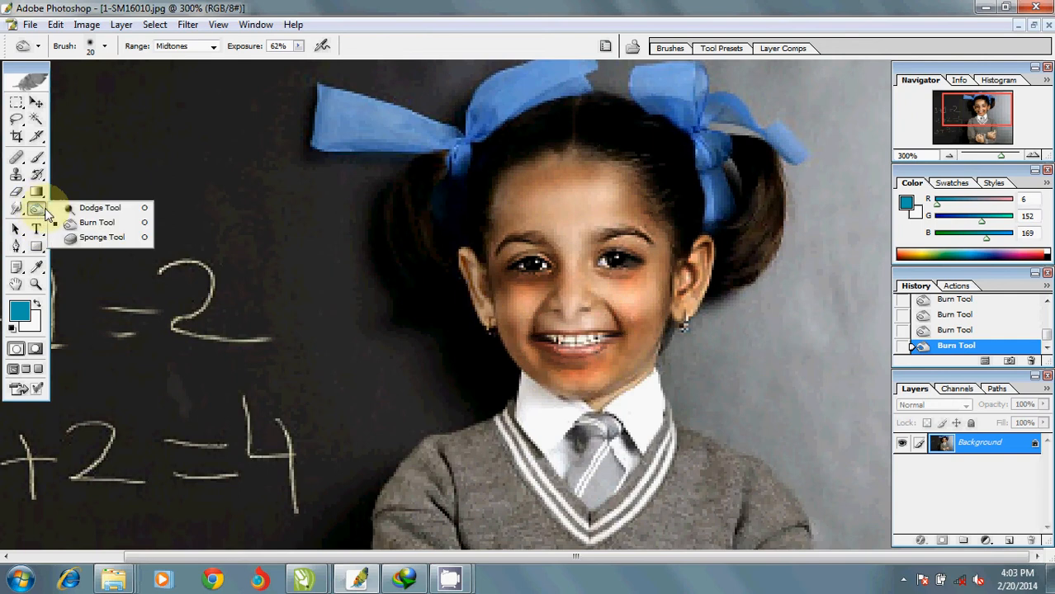
{"action": "left_click", "coordinate": [102, 237]}
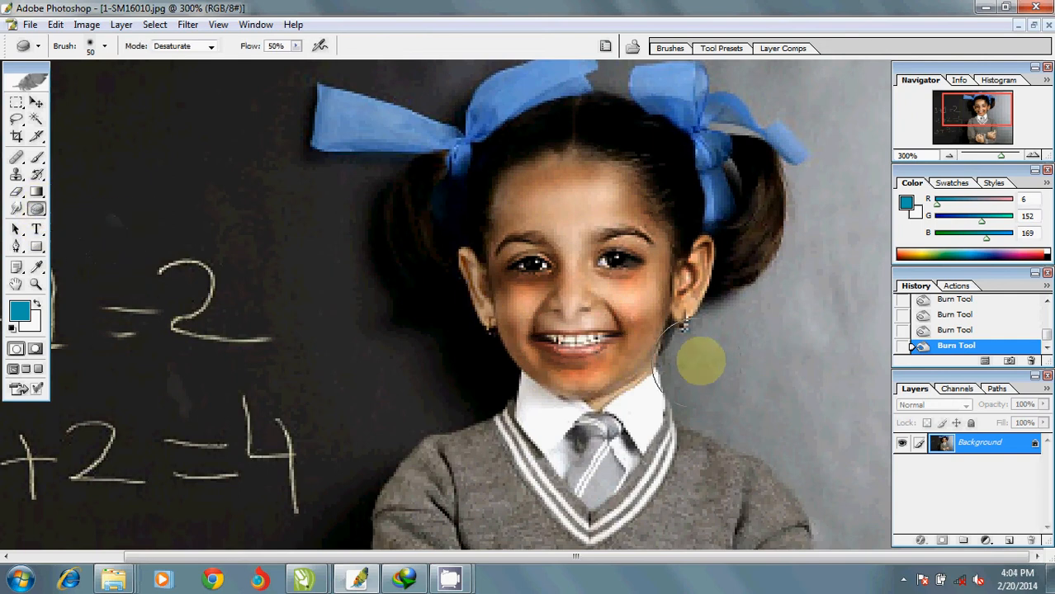
{"action": "left_click", "coordinate": [29, 24]}
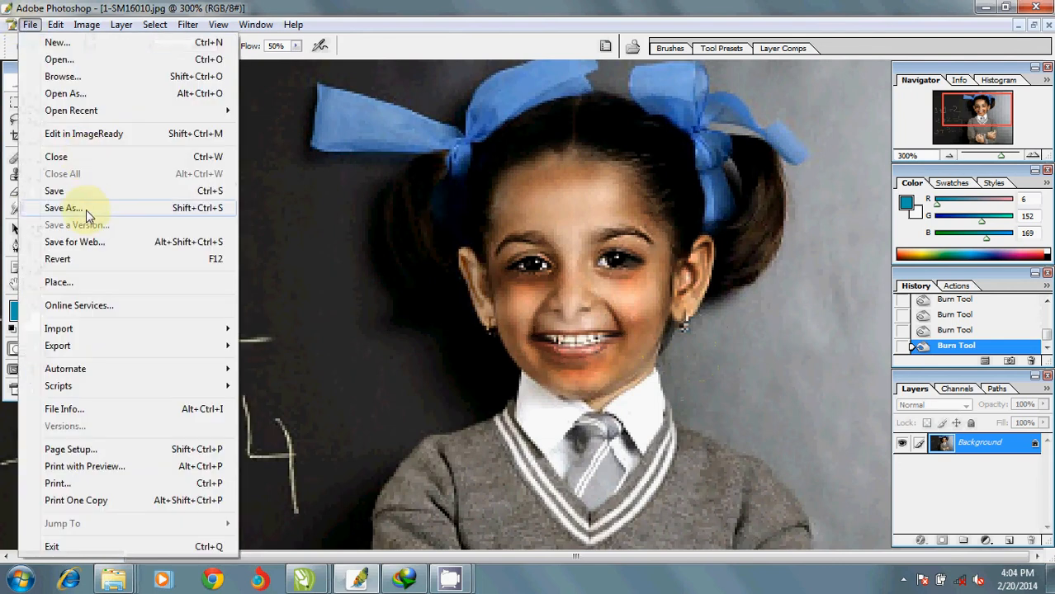
{"action": "left_click", "coordinate": [83, 265]}
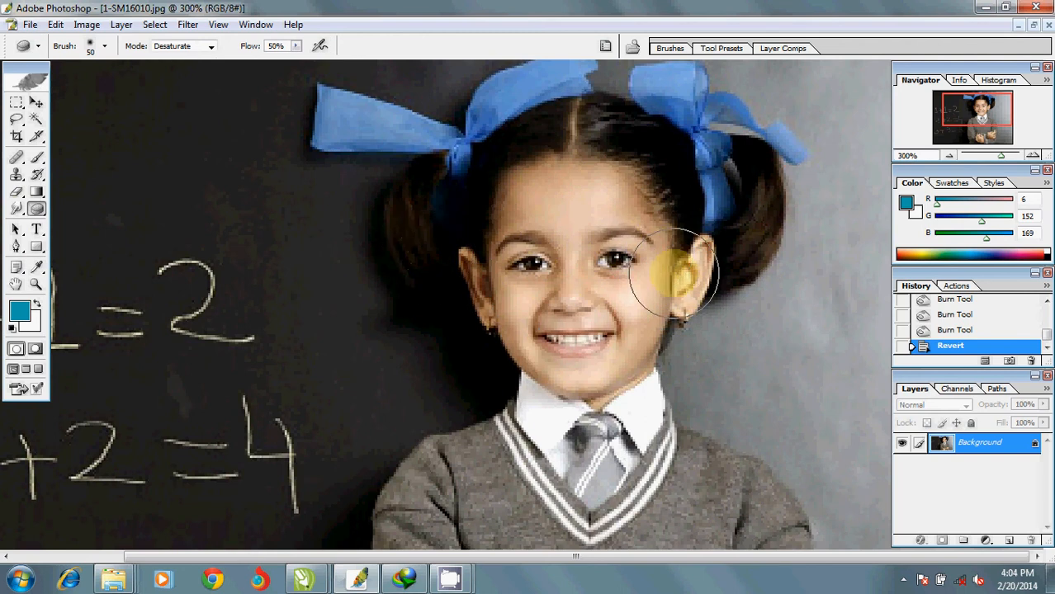
- Desaturate the girl's blue hair ribbons with the Sponge tool at brush size 50 and 50% flow
{"action": "scroll", "coordinate": [553, 206], "scroll_direction": "up", "scroll_amount": 1}
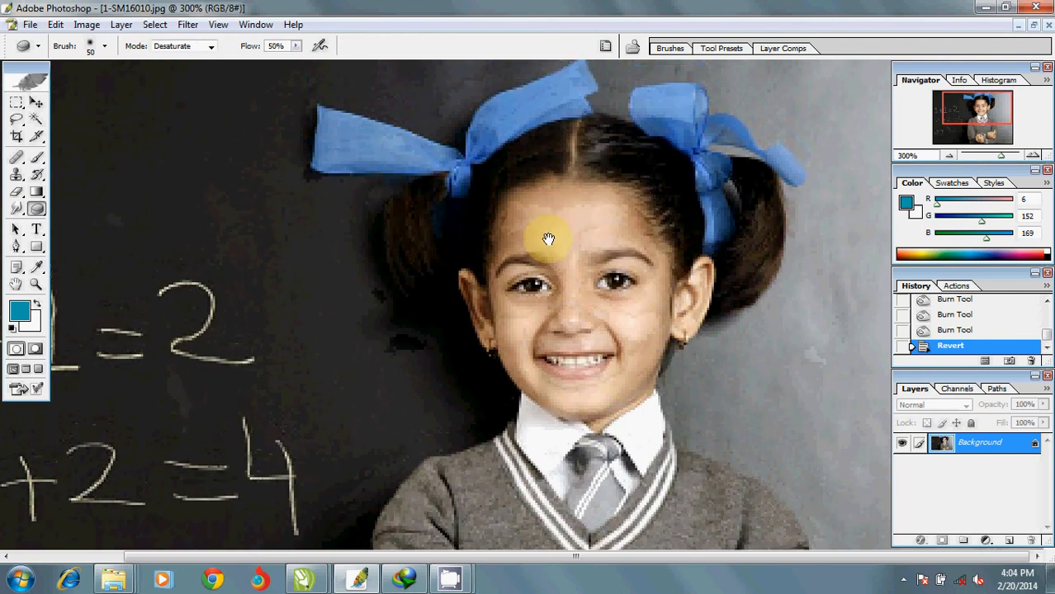
{"action": "left_click", "coordinate": [340, 138]}
{"action": "left_click", "coordinate": [341, 145]}
{"action": "left_click", "coordinate": [352, 143]}
{"action": "left_click", "coordinate": [349, 165]}
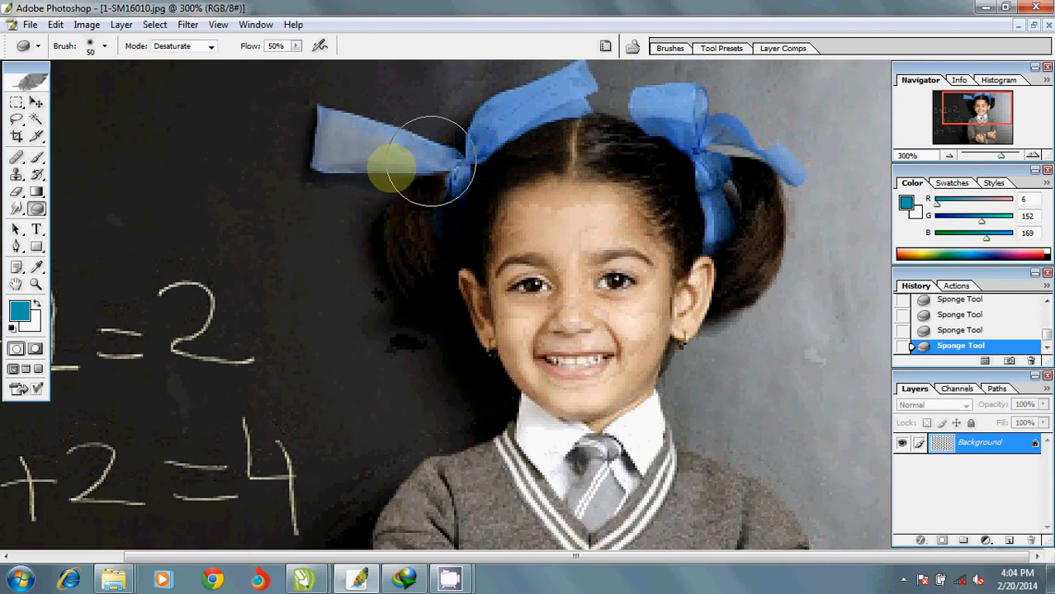
{"action": "mouse_move", "coordinate": [376, 162]}
{"action": "left_mouse_down"}
{"action": "mouse_move", "coordinate": [319, 128]}
{"action": "mouse_move", "coordinate": [325, 189]}
{"action": "mouse_move", "coordinate": [326, 116]}
{"action": "mouse_move", "coordinate": [321, 126]}
{"action": "mouse_move", "coordinate": [408, 174]}
{"action": "mouse_move", "coordinate": [458, 162]}
{"action": "mouse_move", "coordinate": [535, 108]}
{"action": "mouse_move", "coordinate": [483, 125]}
{"action": "mouse_move", "coordinate": [535, 98]}
{"action": "mouse_move", "coordinate": [688, 137]}
{"action": "mouse_move", "coordinate": [701, 117]}
{"action": "mouse_move", "coordinate": [732, 178]}
{"action": "mouse_move", "coordinate": [665, 102]}
{"action": "mouse_move", "coordinate": [689, 150]}
{"action": "mouse_move", "coordinate": [655, 105]}
{"action": "mouse_move", "coordinate": [722, 170]}
{"action": "left_mouse_up"}
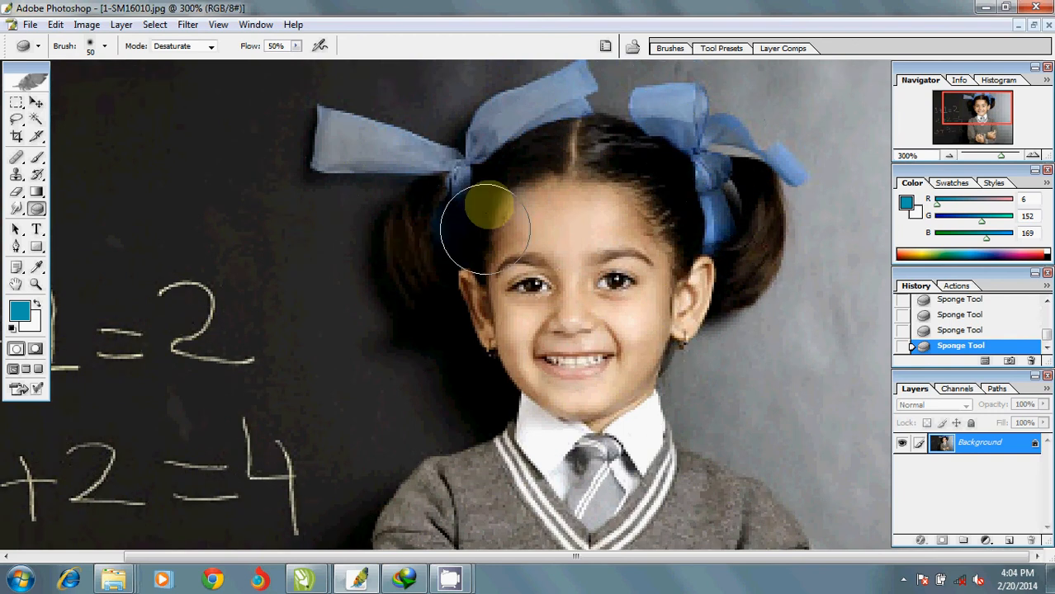
- Switch the Sponge tool to Saturate and, with brush size 10, intensify the girl's lips and the bow farther from the blackboard
{"action": "left_click", "coordinate": [210, 47]}
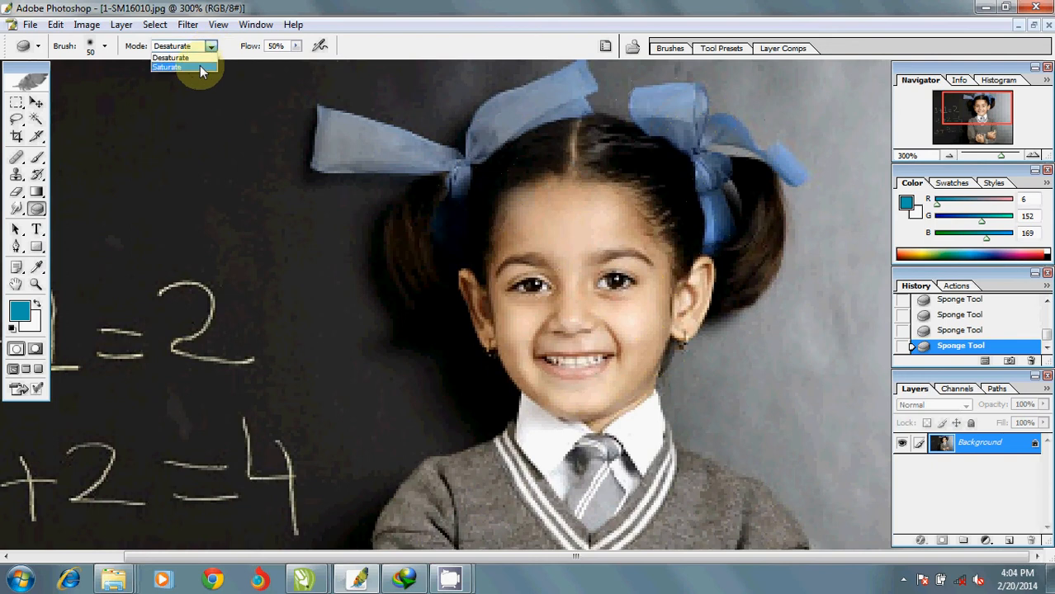
{"action": "left_click", "coordinate": [200, 66]}
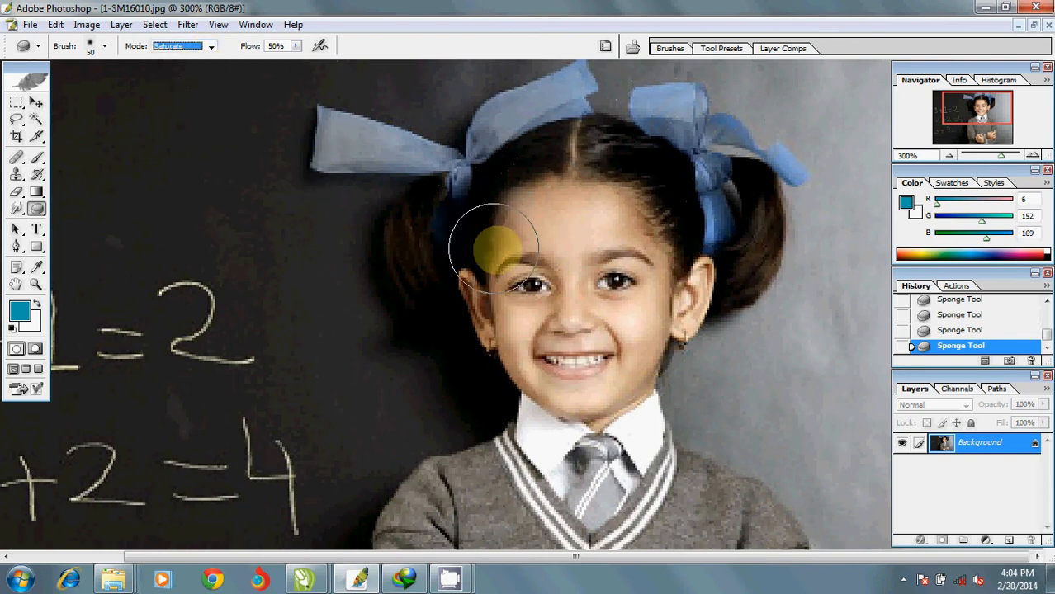
{"action": "mouse_move", "coordinate": [509, 249]}
{"action": "left_mouse_down"}
{"action": "mouse_move", "coordinate": [568, 376]}
{"action": "mouse_move", "coordinate": [506, 306]}
{"action": "mouse_move", "coordinate": [278, 285]}
{"action": "mouse_move", "coordinate": [550, 351]}
{"action": "left_mouse_up"}
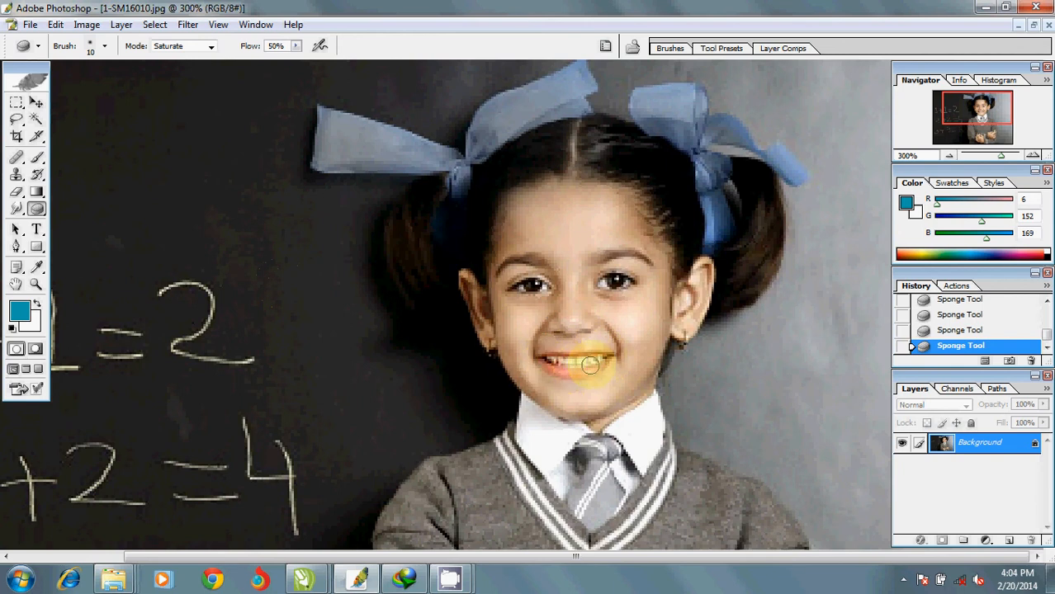
{"action": "mouse_move", "coordinate": [600, 351]}
{"action": "left_mouse_down"}
{"action": "mouse_move", "coordinate": [532, 372]}
{"action": "mouse_move", "coordinate": [516, 353]}
{"action": "mouse_move", "coordinate": [662, 258]}
{"action": "mouse_move", "coordinate": [615, 221]}
{"action": "mouse_move", "coordinate": [620, 398]}
{"action": "mouse_move", "coordinate": [514, 350]}
{"action": "mouse_move", "coordinate": [559, 371]}
{"action": "mouse_move", "coordinate": [524, 295]}
{"action": "mouse_move", "coordinate": [517, 166]}
{"action": "mouse_move", "coordinate": [695, 143]}
{"action": "mouse_move", "coordinate": [714, 173]}
{"action": "mouse_move", "coordinate": [669, 121]}
{"action": "mouse_move", "coordinate": [663, 89]}
{"action": "mouse_move", "coordinate": [700, 121]}
{"action": "mouse_move", "coordinate": [701, 93]}
{"action": "mouse_move", "coordinate": [703, 144]}
{"action": "mouse_move", "coordinate": [726, 129]}
{"action": "mouse_move", "coordinate": [713, 116]}
{"action": "mouse_move", "coordinate": [787, 171]}
{"action": "mouse_move", "coordinate": [799, 162]}
{"action": "mouse_move", "coordinate": [789, 157]}
{"action": "mouse_move", "coordinate": [795, 172]}
{"action": "mouse_move", "coordinate": [773, 164]}
{"action": "mouse_move", "coordinate": [723, 128]}
{"action": "mouse_move", "coordinate": [676, 141]}
{"action": "mouse_move", "coordinate": [644, 99]}
{"action": "mouse_move", "coordinate": [655, 132]}
{"action": "left_mouse_up"}
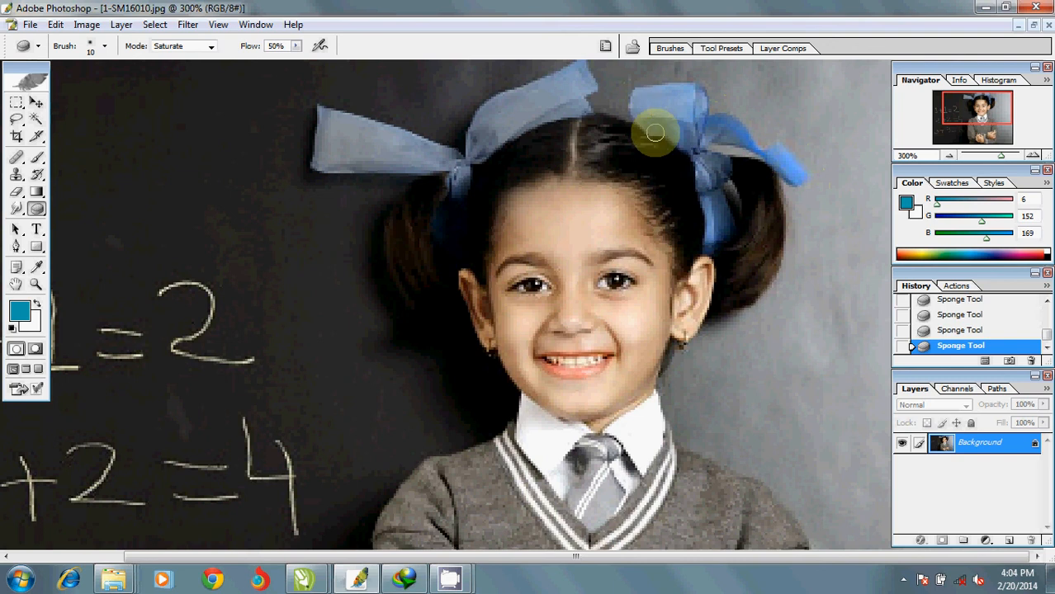
- Saturate the yellow chalk and the hand holding it with the Sponge tool at brush size 10
{"action": "left_click", "coordinate": [199, 69]}
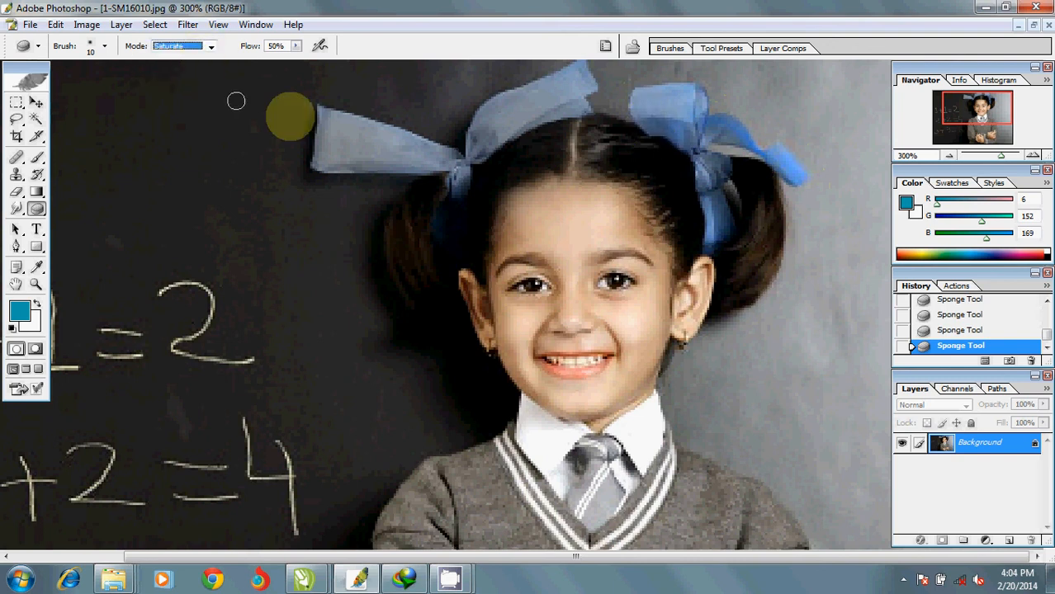
{"action": "mouse_move", "coordinate": [564, 91]}
{"action": "left_mouse_down"}
{"action": "mouse_move", "coordinate": [493, 152]}
{"action": "mouse_move", "coordinate": [523, 126]}
{"action": "mouse_move", "coordinate": [459, 153]}
{"action": "mouse_move", "coordinate": [352, 146]}
{"action": "mouse_move", "coordinate": [434, 159]}
{"action": "mouse_move", "coordinate": [301, 139]}
{"action": "mouse_move", "coordinate": [334, 169]}
{"action": "mouse_move", "coordinate": [320, 156]}
{"action": "mouse_move", "coordinate": [407, 156]}
{"action": "mouse_move", "coordinate": [350, 169]}
{"action": "mouse_move", "coordinate": [374, 159]}
{"action": "mouse_move", "coordinate": [335, 121]}
{"action": "mouse_move", "coordinate": [295, 122]}
{"action": "mouse_move", "coordinate": [337, 144]}
{"action": "mouse_move", "coordinate": [387, 154]}
{"action": "mouse_move", "coordinate": [397, 140]}
{"action": "mouse_move", "coordinate": [357, 125]}
{"action": "mouse_move", "coordinate": [436, 171]}
{"action": "mouse_move", "coordinate": [425, 147]}
{"action": "mouse_move", "coordinate": [326, 120]}
{"action": "mouse_move", "coordinate": [473, 155]}
{"action": "mouse_move", "coordinate": [427, 154]}
{"action": "mouse_move", "coordinate": [453, 163]}
{"action": "mouse_move", "coordinate": [467, 192]}
{"action": "mouse_move", "coordinate": [477, 151]}
{"action": "mouse_move", "coordinate": [532, 80]}
{"action": "mouse_move", "coordinate": [473, 137]}
{"action": "mouse_move", "coordinate": [538, 113]}
{"action": "mouse_move", "coordinate": [526, 132]}
{"action": "mouse_move", "coordinate": [589, 110]}
{"action": "mouse_move", "coordinate": [608, 179]}
{"action": "mouse_move", "coordinate": [597, 185]}
{"action": "mouse_move", "coordinate": [572, 150]}
{"action": "mouse_move", "coordinate": [612, 126]}
{"action": "mouse_move", "coordinate": [600, 160]}
{"action": "mouse_move", "coordinate": [645, 174]}
{"action": "mouse_move", "coordinate": [677, 295]}
{"action": "left_mouse_up"}
{"action": "left_click_drag", "start_coordinate": [638, 525], "coordinate": [631, 309]}
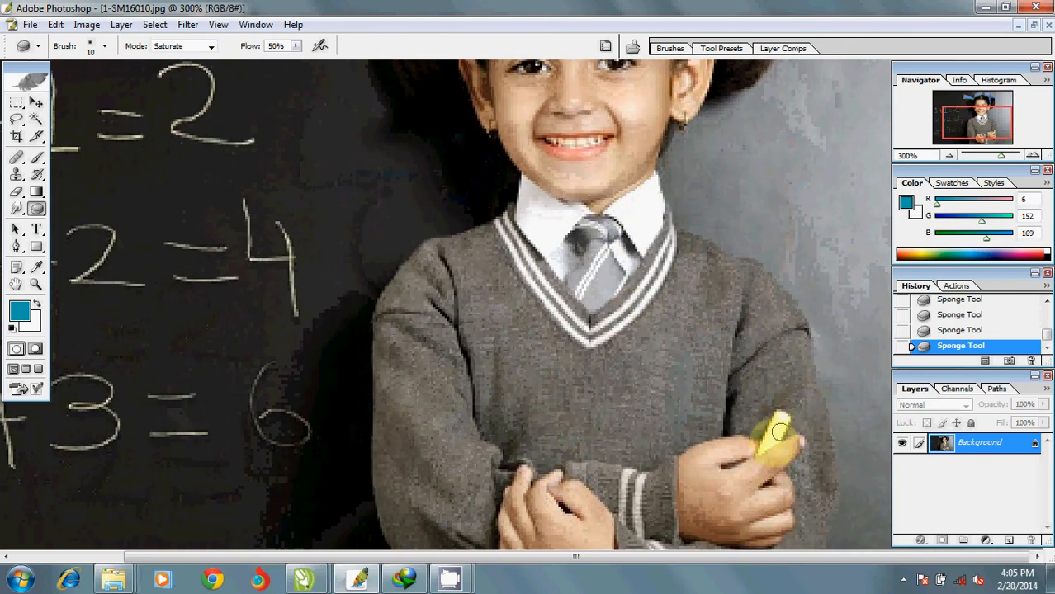
{"action": "mouse_move", "coordinate": [774, 423]}
{"action": "left_mouse_down"}
{"action": "mouse_move", "coordinate": [730, 477]}
{"action": "mouse_move", "coordinate": [776, 445]}
{"action": "mouse_move", "coordinate": [781, 462]}
{"action": "mouse_move", "coordinate": [699, 510]}
{"action": "mouse_move", "coordinate": [756, 433]}
{"action": "mouse_move", "coordinate": [715, 448]}
{"action": "mouse_move", "coordinate": [685, 479]}
{"action": "mouse_move", "coordinate": [739, 494]}
{"action": "mouse_move", "coordinate": [688, 504]}
{"action": "mouse_move", "coordinate": [715, 473]}
{"action": "mouse_move", "coordinate": [712, 445]}
{"action": "mouse_move", "coordinate": [687, 482]}
{"action": "mouse_move", "coordinate": [533, 495]}
{"action": "left_mouse_up"}
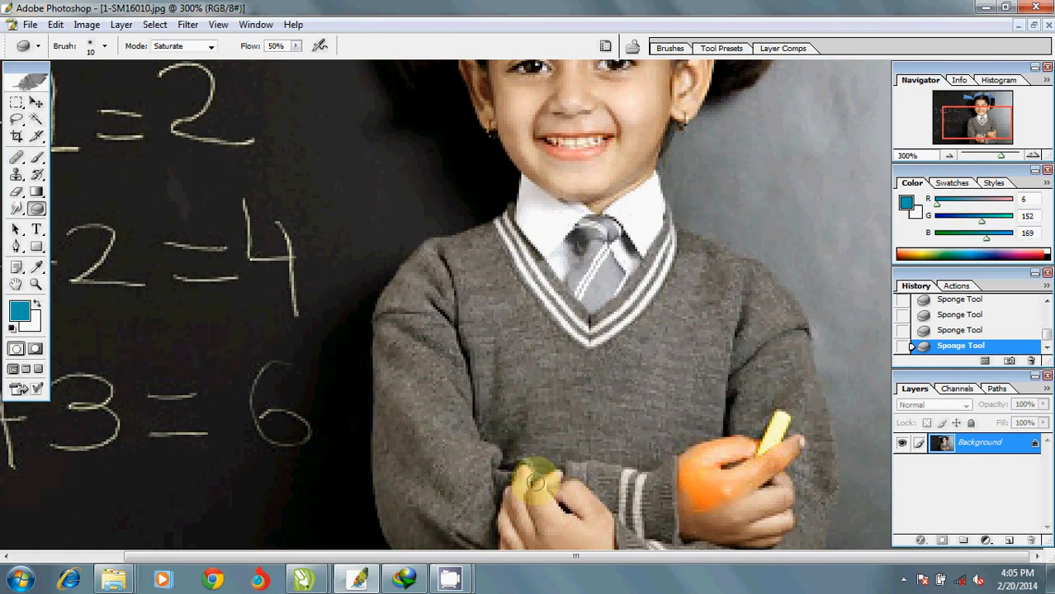
- Enlarge the Sponge brush to 50 and saturate the girl's other hand, her face and the ribbon nearer the blackboard
{"action": "scroll", "coordinate": [535, 440], "scroll_direction": "down", "scroll_amount": 3}
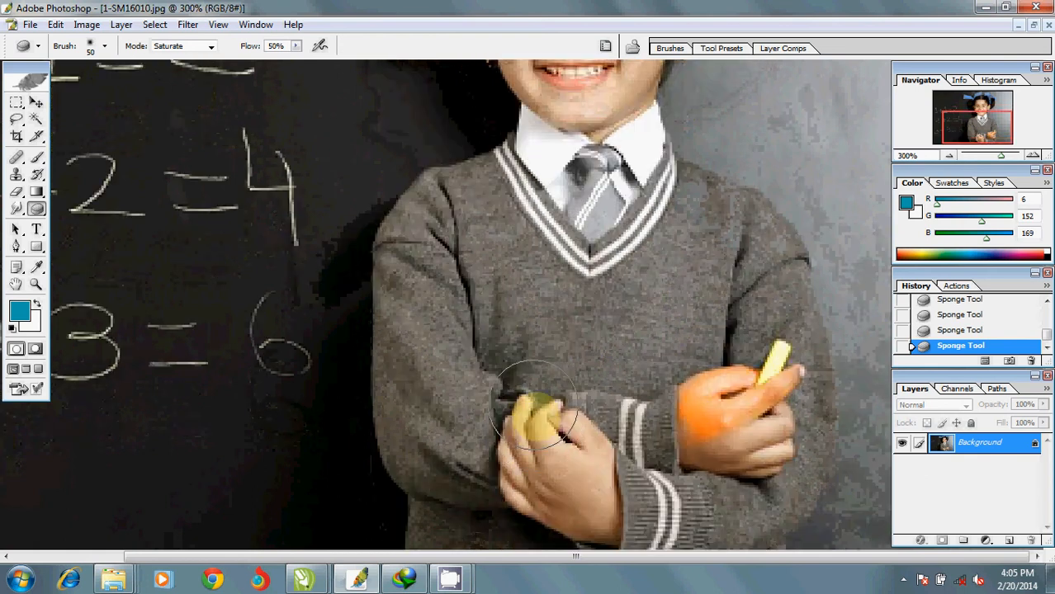
{"action": "mouse_move", "coordinate": [536, 415]}
{"action": "left_mouse_down"}
{"action": "mouse_move", "coordinate": [583, 509]}
{"action": "mouse_move", "coordinate": [604, 504]}
{"action": "mouse_move", "coordinate": [542, 404]}
{"action": "mouse_move", "coordinate": [484, 433]}
{"action": "mouse_move", "coordinate": [529, 508]}
{"action": "mouse_move", "coordinate": [582, 512]}
{"action": "mouse_move", "coordinate": [619, 458]}
{"action": "mouse_move", "coordinate": [562, 212]}
{"action": "mouse_move", "coordinate": [557, 434]}
{"action": "mouse_move", "coordinate": [541, 155]}
{"action": "mouse_move", "coordinate": [545, 203]}
{"action": "mouse_move", "coordinate": [597, 332]}
{"action": "mouse_move", "coordinate": [569, 145]}
{"action": "mouse_move", "coordinate": [567, 247]}
{"action": "mouse_move", "coordinate": [609, 335]}
{"action": "mouse_move", "coordinate": [508, 319]}
{"action": "mouse_move", "coordinate": [645, 328]}
{"action": "mouse_move", "coordinate": [675, 279]}
{"action": "mouse_move", "coordinate": [671, 228]}
{"action": "mouse_move", "coordinate": [479, 203]}
{"action": "mouse_move", "coordinate": [479, 230]}
{"action": "mouse_move", "coordinate": [560, 397]}
{"action": "mouse_move", "coordinate": [624, 417]}
{"action": "mouse_move", "coordinate": [616, 425]}
{"action": "mouse_move", "coordinate": [390, 309]}
{"action": "mouse_move", "coordinate": [341, 340]}
{"action": "mouse_move", "coordinate": [342, 319]}
{"action": "mouse_move", "coordinate": [496, 446]}
{"action": "mouse_move", "coordinate": [489, 450]}
{"action": "mouse_move", "coordinate": [646, 422]}
{"action": "mouse_move", "coordinate": [776, 289]}
{"action": "mouse_move", "coordinate": [694, 216]}
{"action": "mouse_move", "coordinate": [552, 238]}
{"action": "mouse_move", "coordinate": [644, 224]}
{"action": "left_mouse_up"}
{"action": "scroll", "coordinate": [566, 212], "scroll_direction": "up", "scroll_amount": 9}
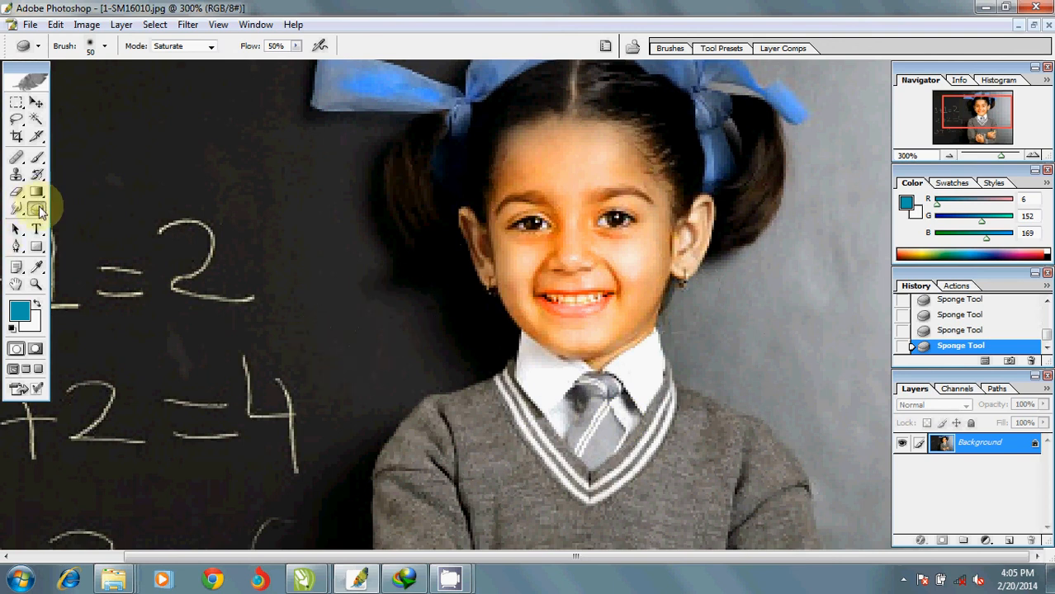
- Review the Dodge, Burn and Sponge tool group and minimize the photo editor to the desktop
{"action": "left_click", "coordinate": [39, 207]}
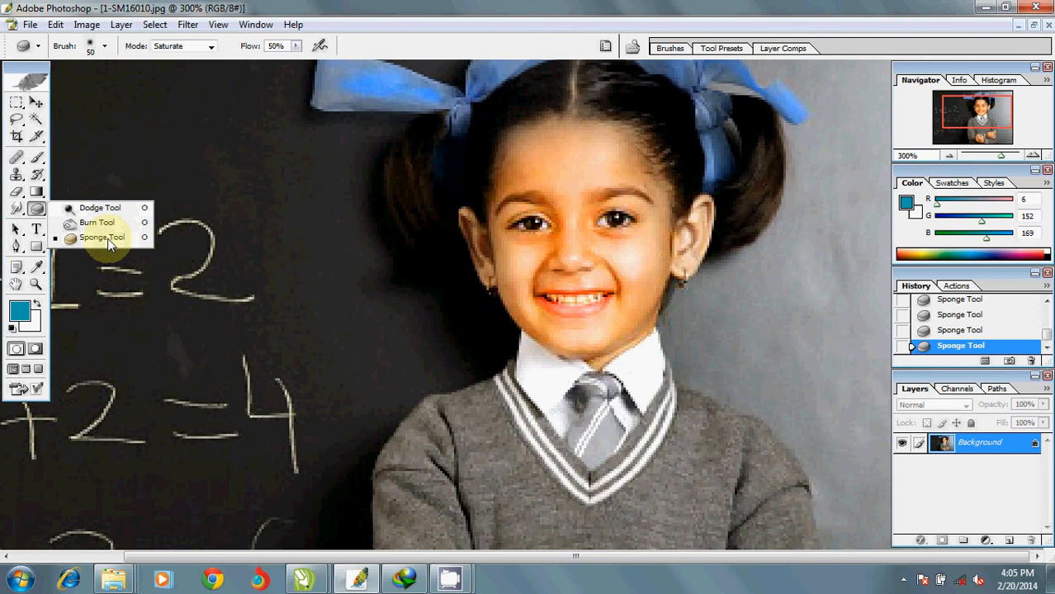
{"action": "left_click", "coordinate": [983, 8]}
{"action": "left_click", "coordinate": [983, 8]}
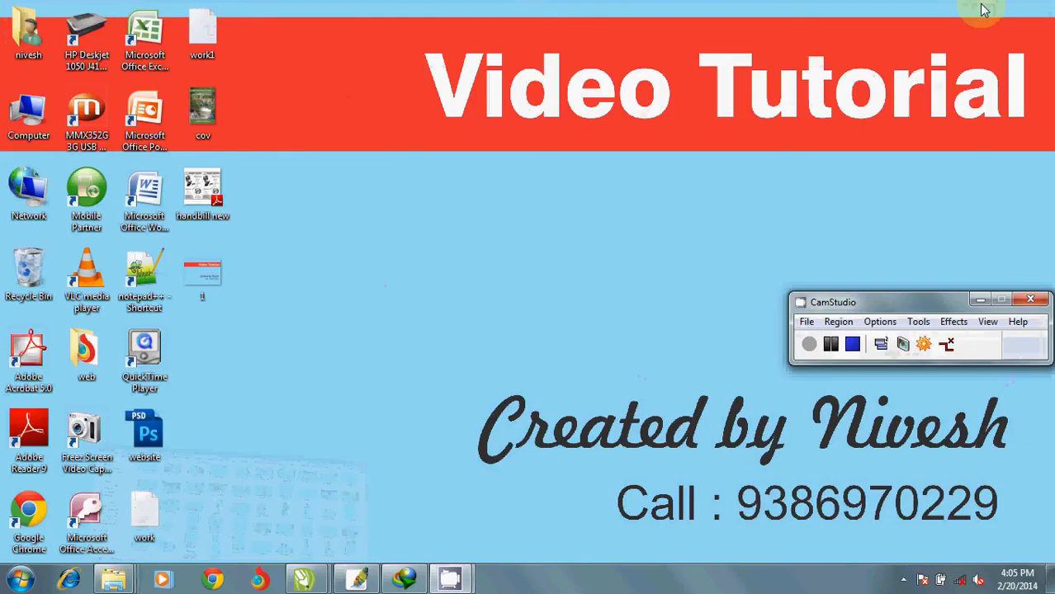